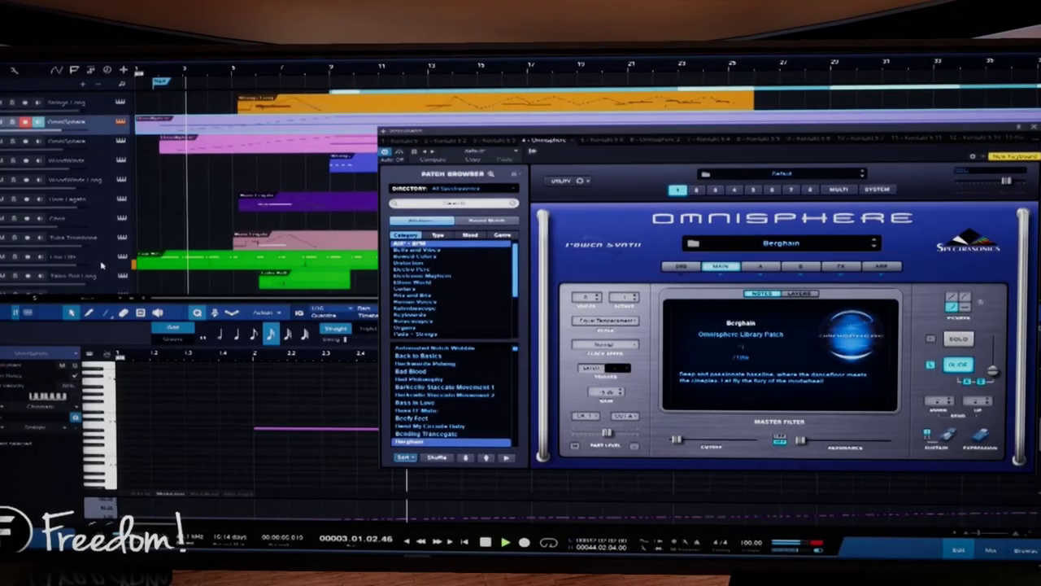
Step: Follow the Strings notes from bar 13 past bar 18 and show the arrangement from bar 17 onward
left_click(324, 157)
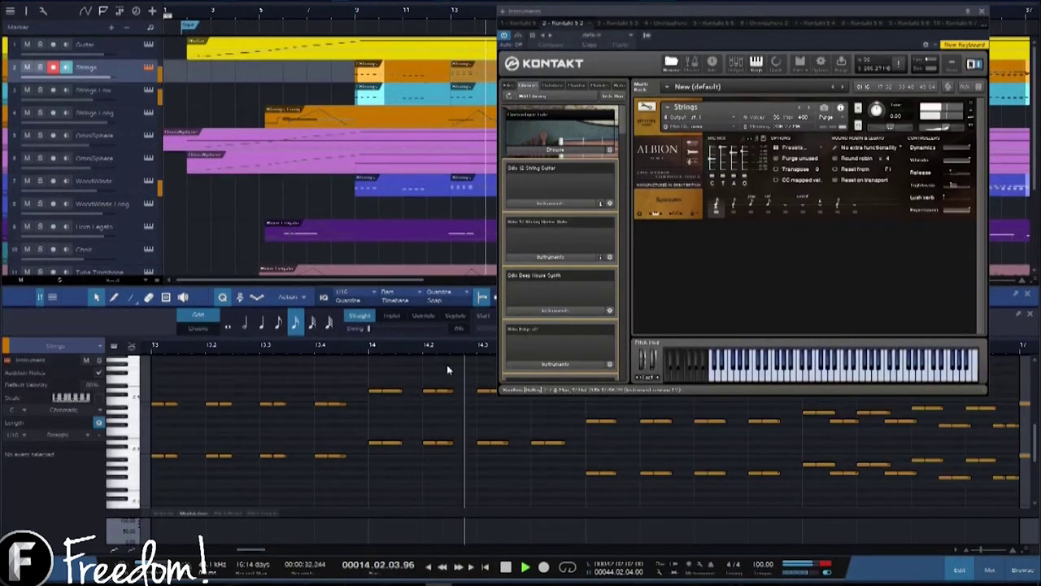
left_click_drag(446, 354, 179, 345)
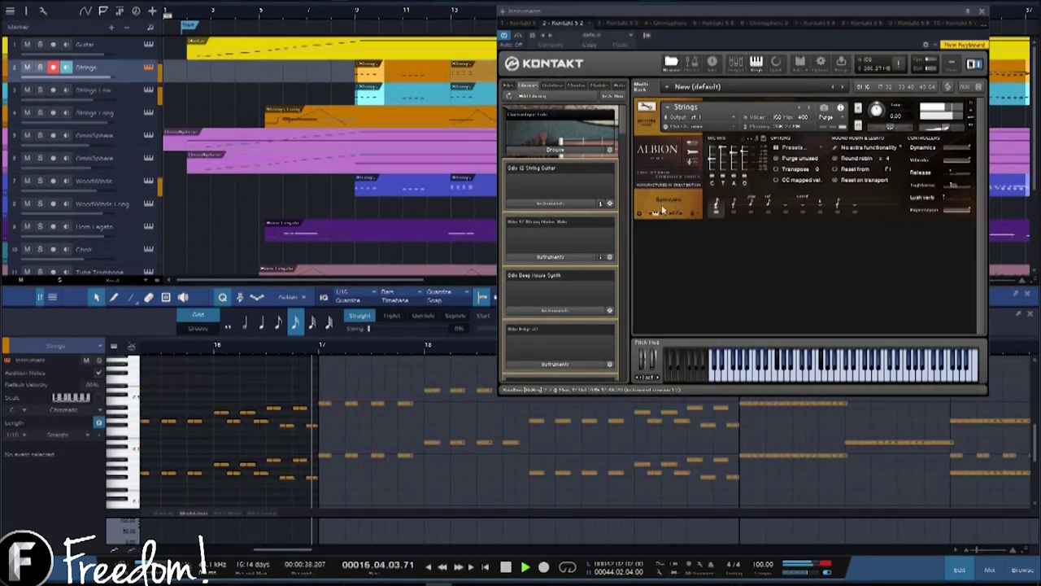
scroll(322, 545, "right", 4)
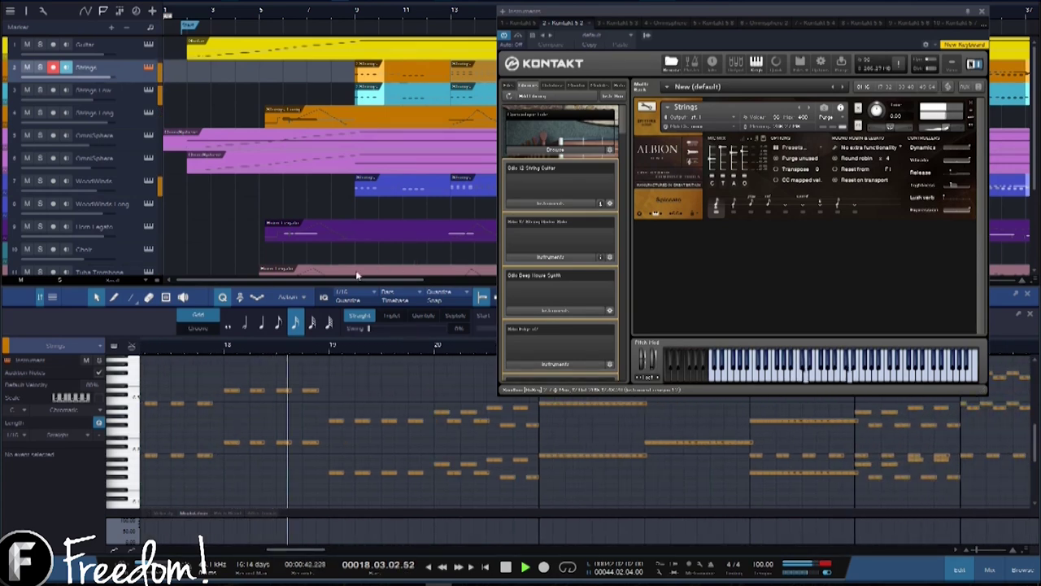
left_click_drag(357, 278, 453, 283)
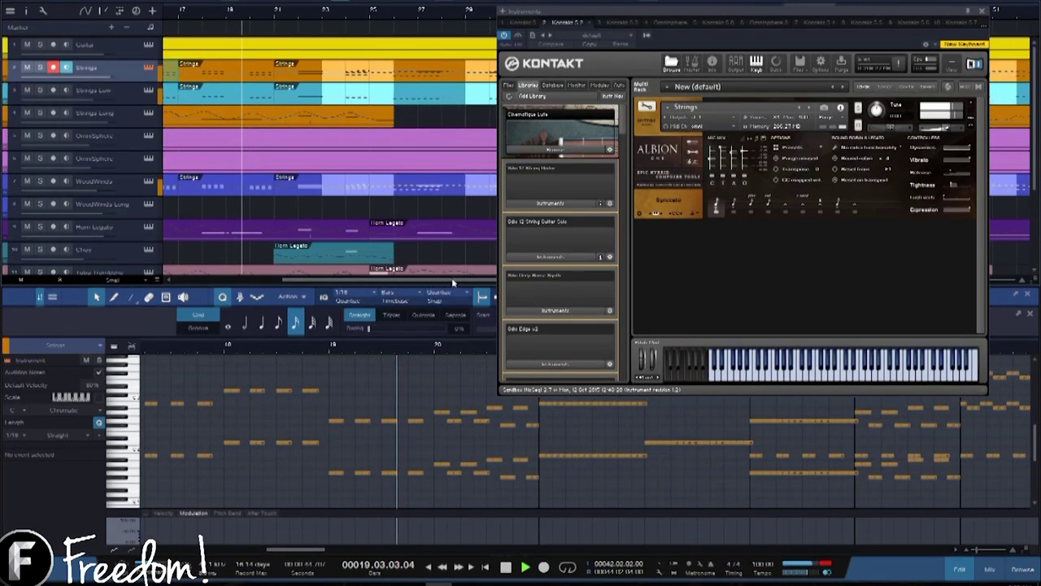
Step: Open the Horn Legato part in the note editor and examine its notes from bar 21 onward
left_click(285, 232)
left_click_drag(458, 350, 284, 339)
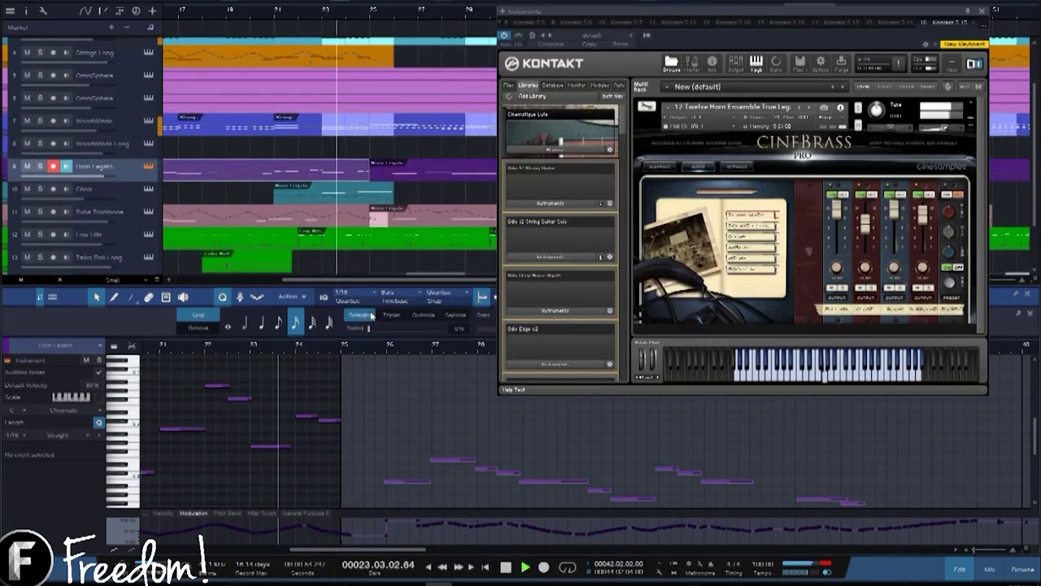
left_click_drag(331, 348, 307, 355)
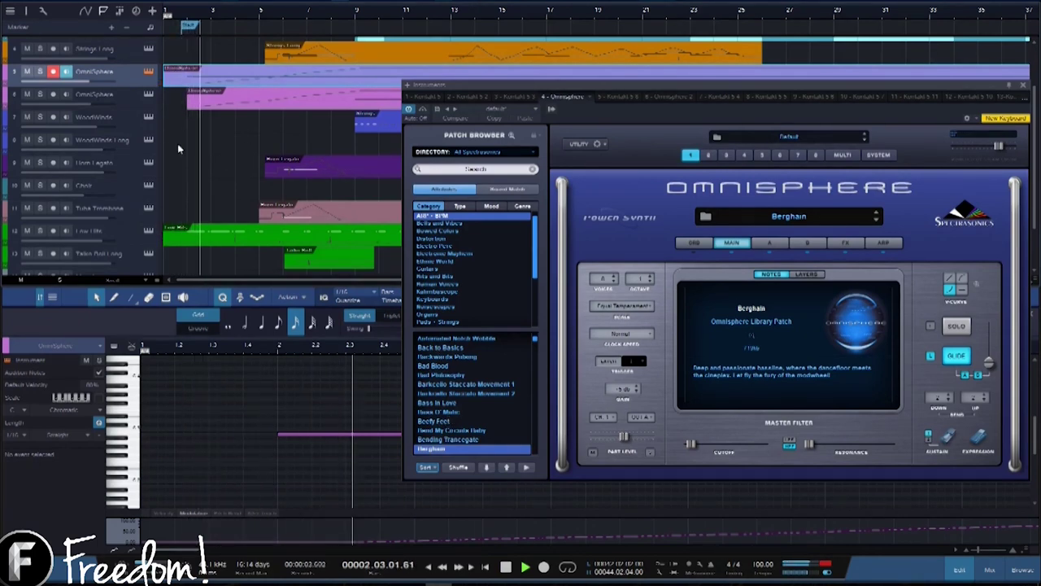
Step: Show the Low Hits track's notes and instrument, and move the instrument window clear of the arrangement
left_click(127, 236)
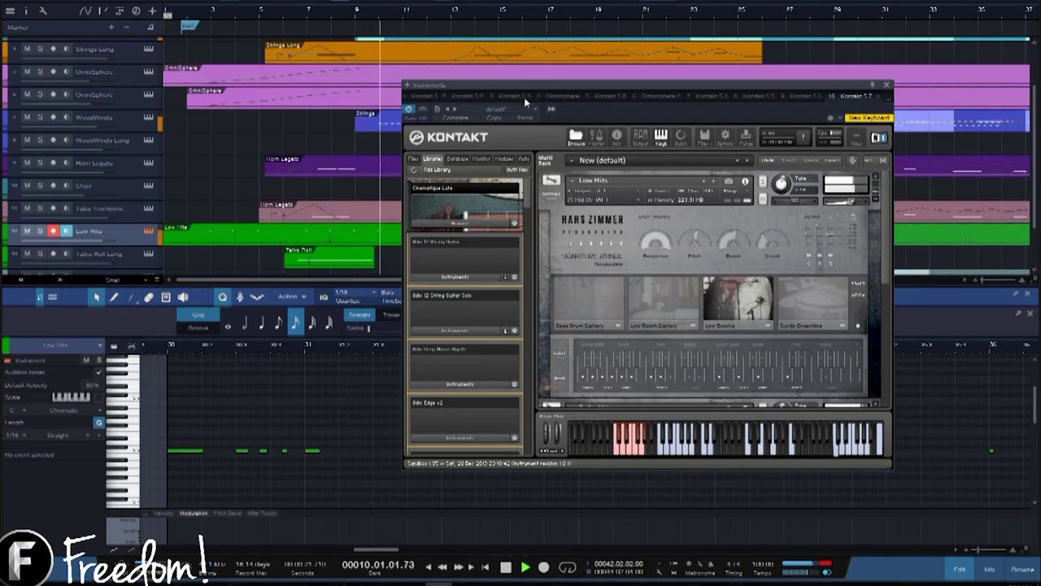
left_click_drag(838, 95, 940, 21)
Step: Examine the WoodWinds and Strings parts in the note editor and show the arrangement from bar 17 onward
left_click(407, 123)
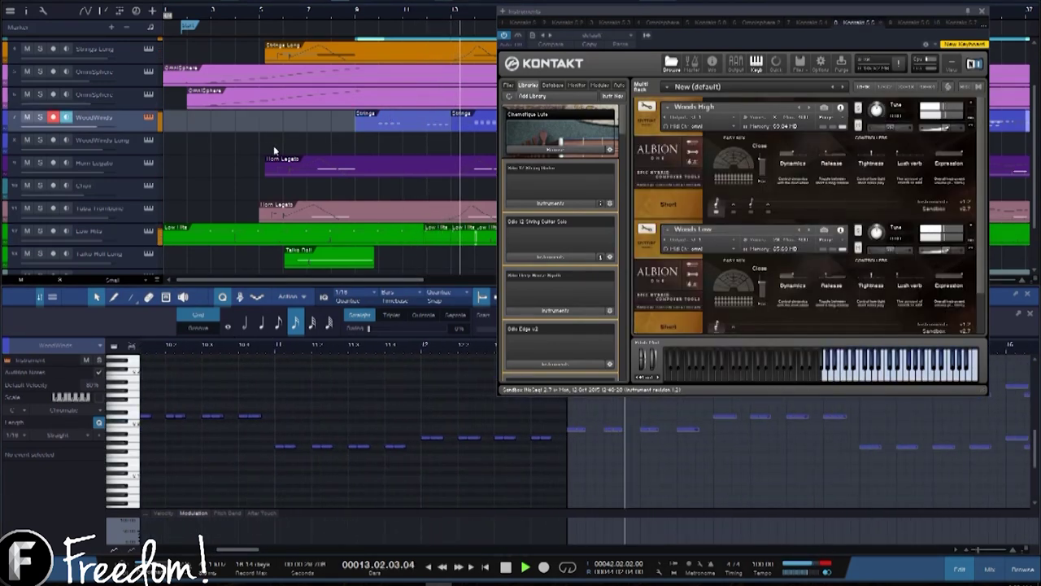
scroll(274, 151, "up", 3)
left_click(469, 75)
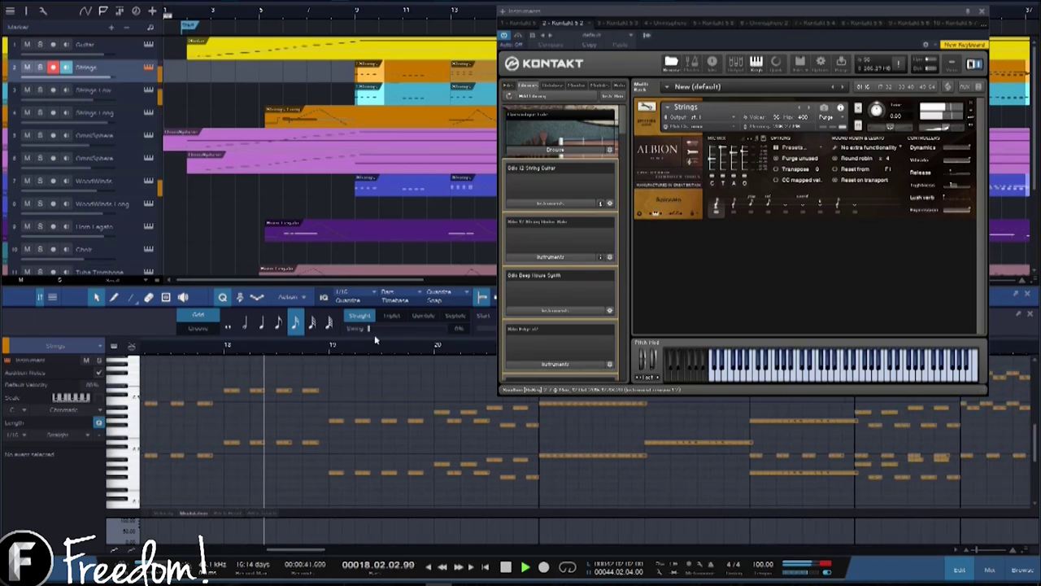
left_click_drag(357, 275, 453, 283)
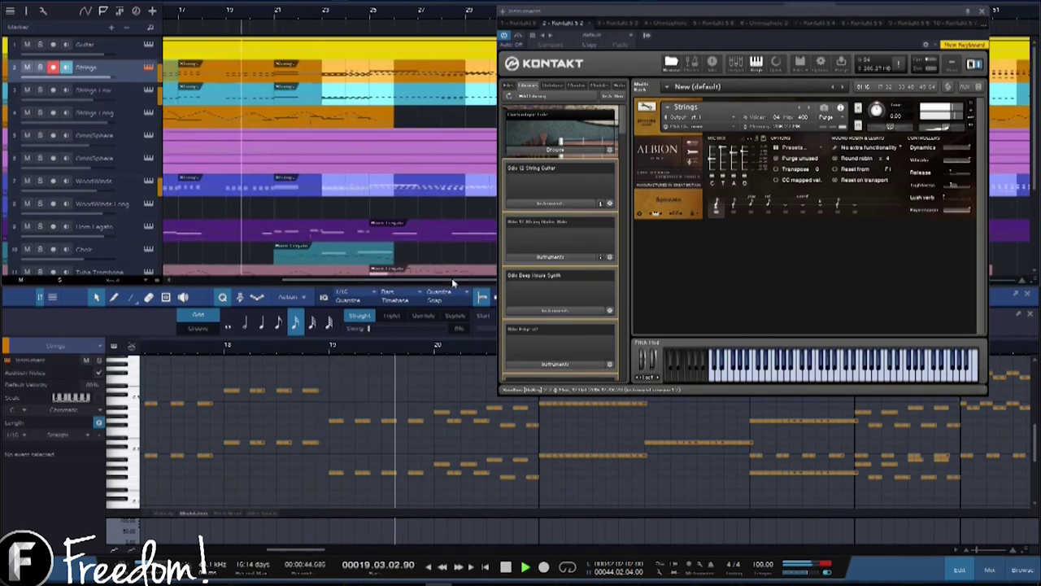
Step: Open the Horn Legato part and follow its notes and modulation curve from bar 21 to beyond bar 27
left_click(282, 233)
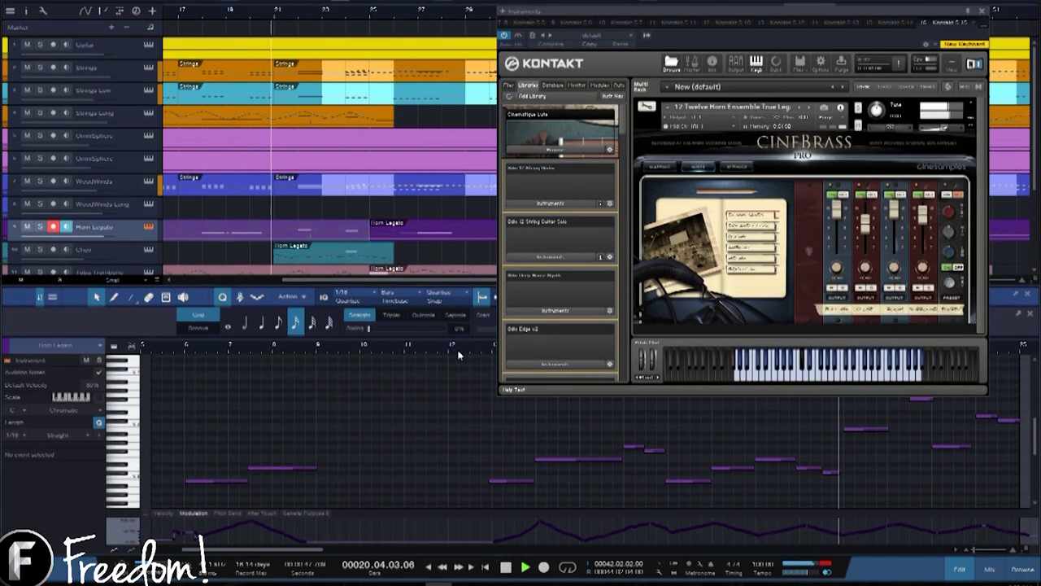
left_click_drag(458, 351, 284, 337)
left_click_drag(371, 550, 419, 550)
scroll(382, 358, "up", 3)
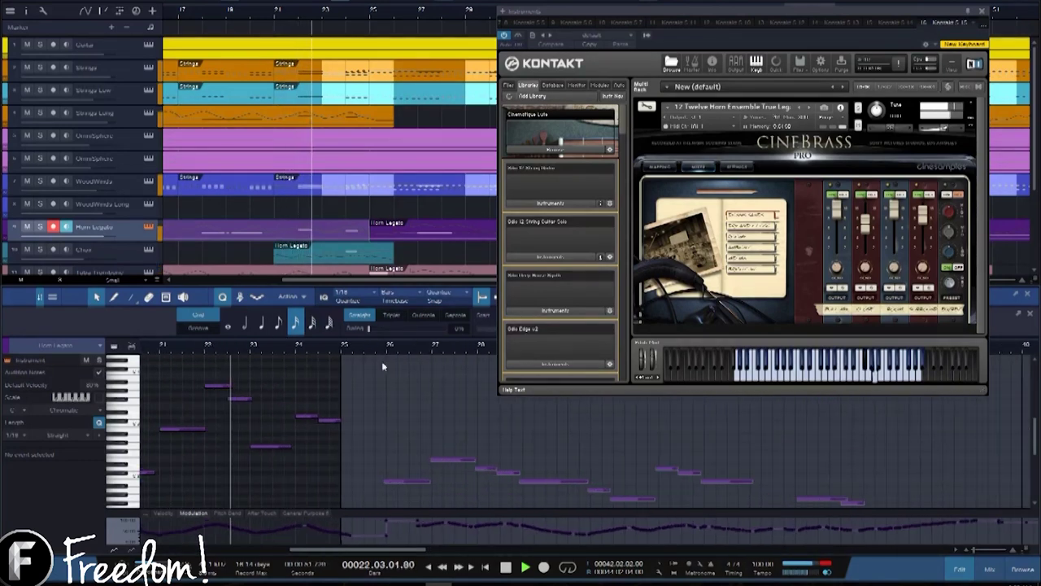
scroll(350, 222, "down", 2)
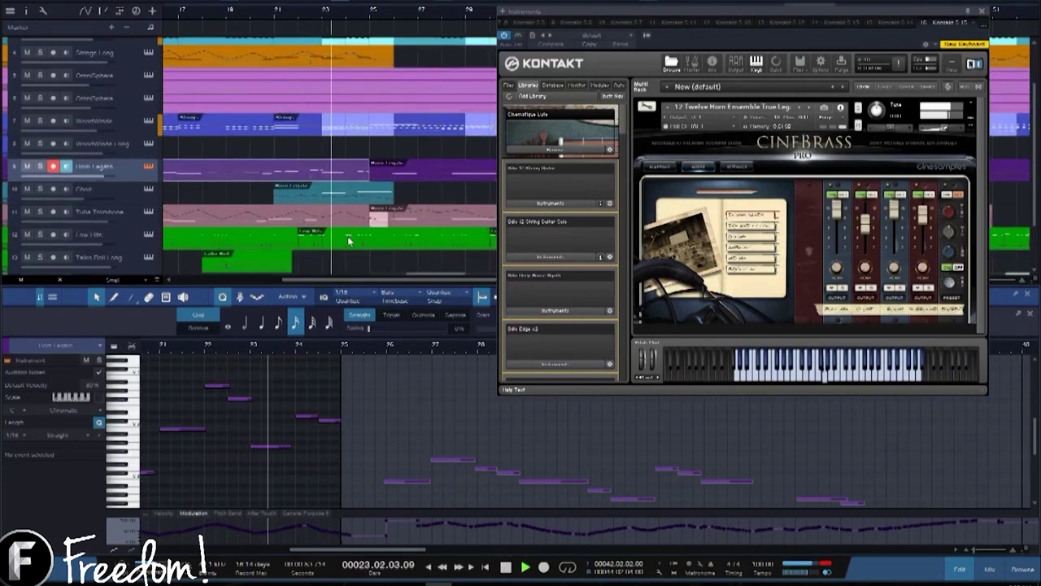
scroll(309, 359, "up", 2)
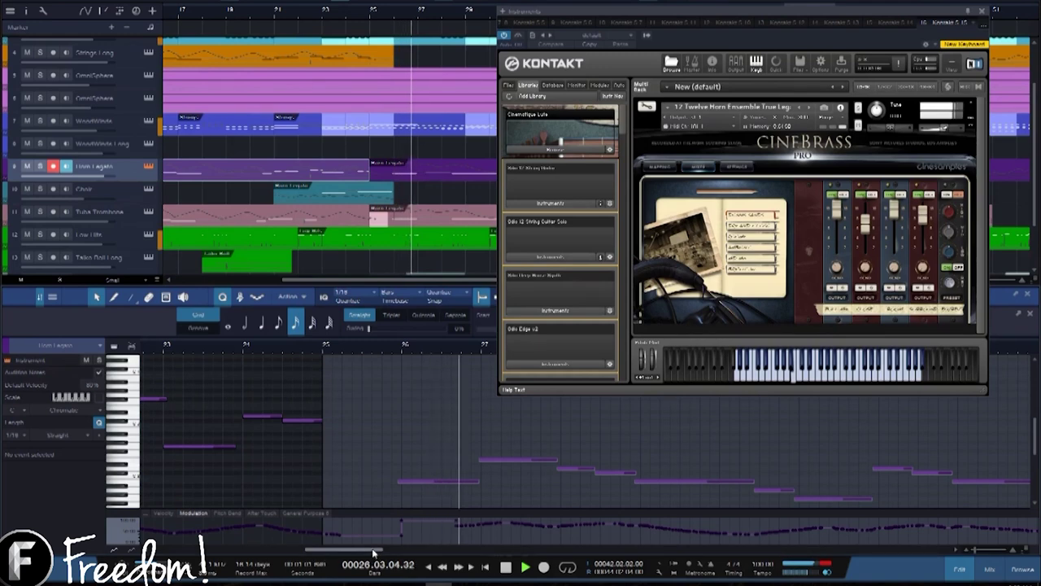
left_click_drag(374, 550, 398, 550)
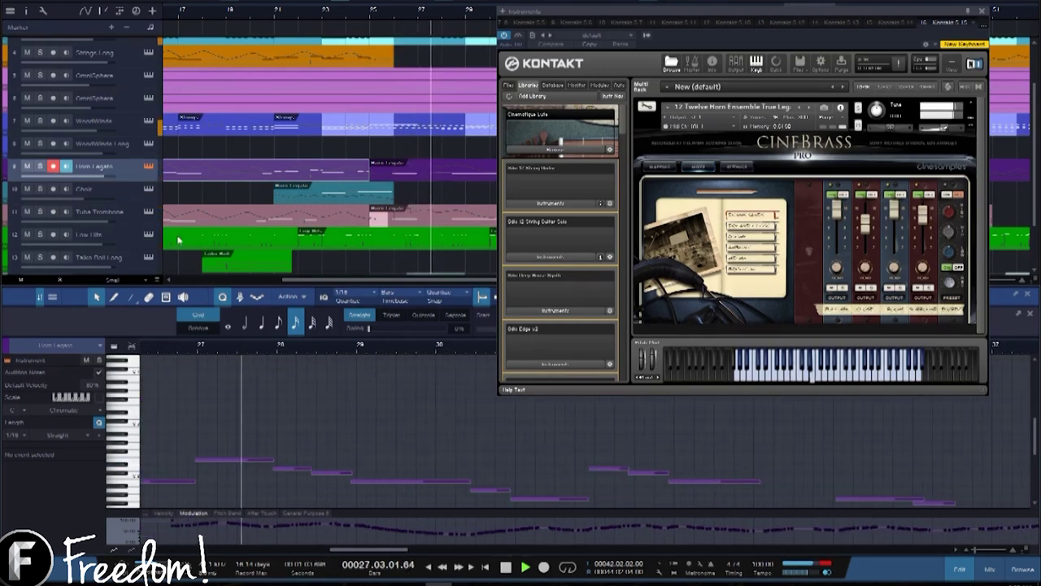
Step: Open the Tuba Trombone part and examine its notes from bar 29 onward across a wider range of bars
left_click(124, 215)
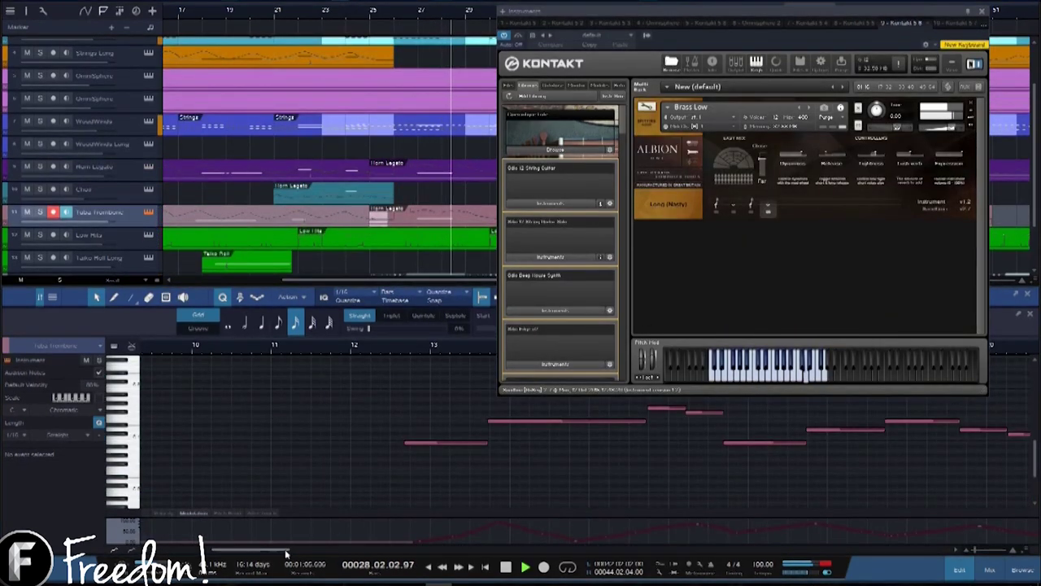
left_click_drag(288, 551, 421, 541)
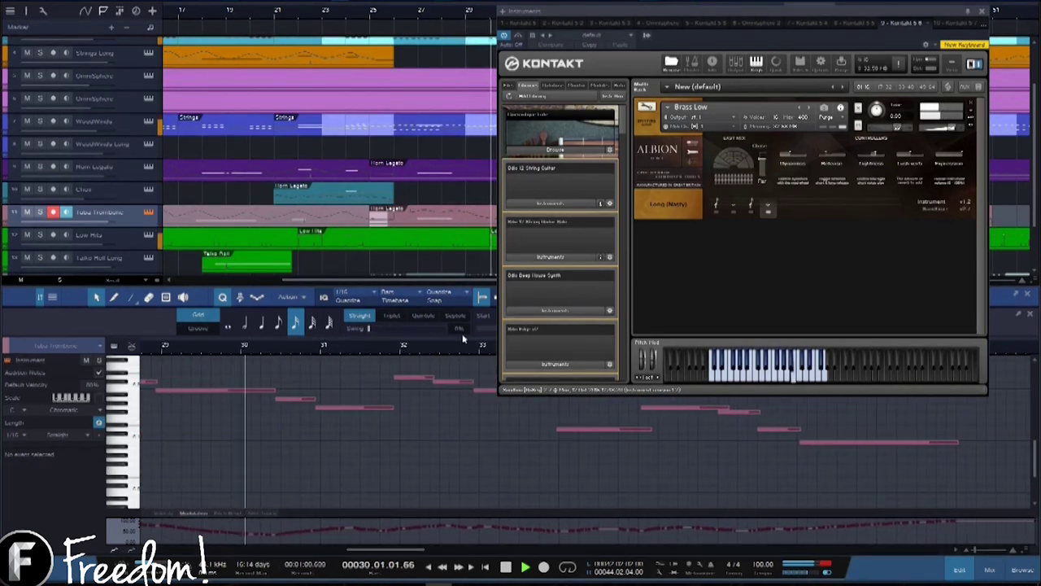
left_click_drag(452, 350, 271, 341)
scroll(366, 404, "up", 1)
scroll(367, 405, "up", 1)
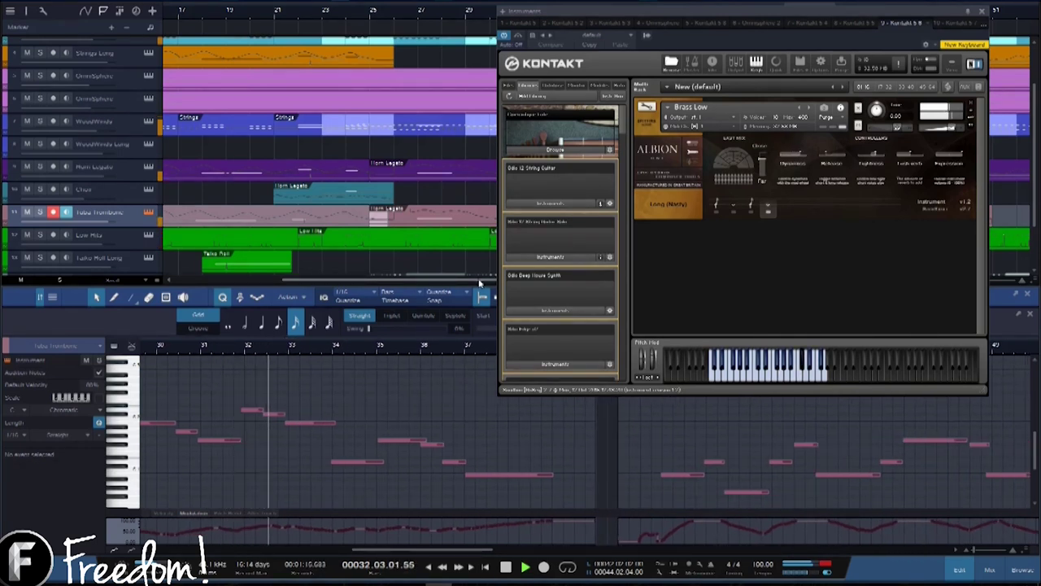
Step: Close the instrument window and show the whole song's arrangement, including the lowest tracks
left_click(982, 12)
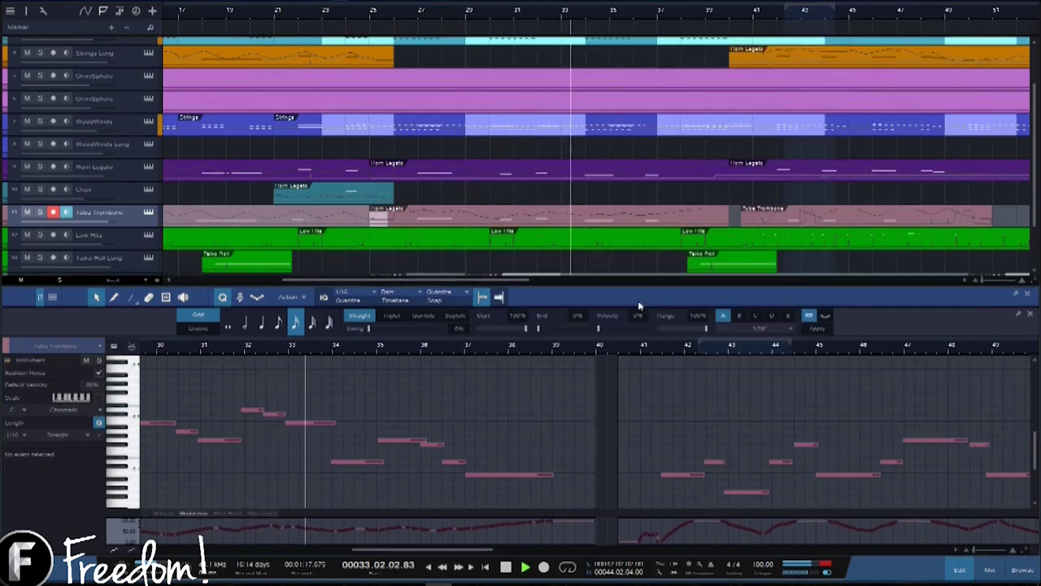
left_click_drag(458, 279, 452, 3)
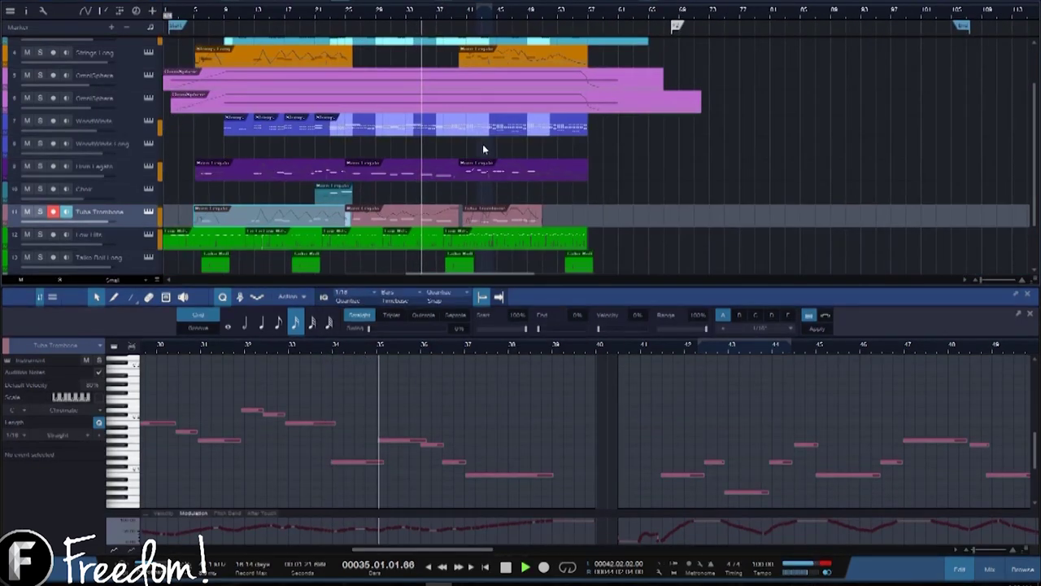
scroll(482, 146, "down", 2)
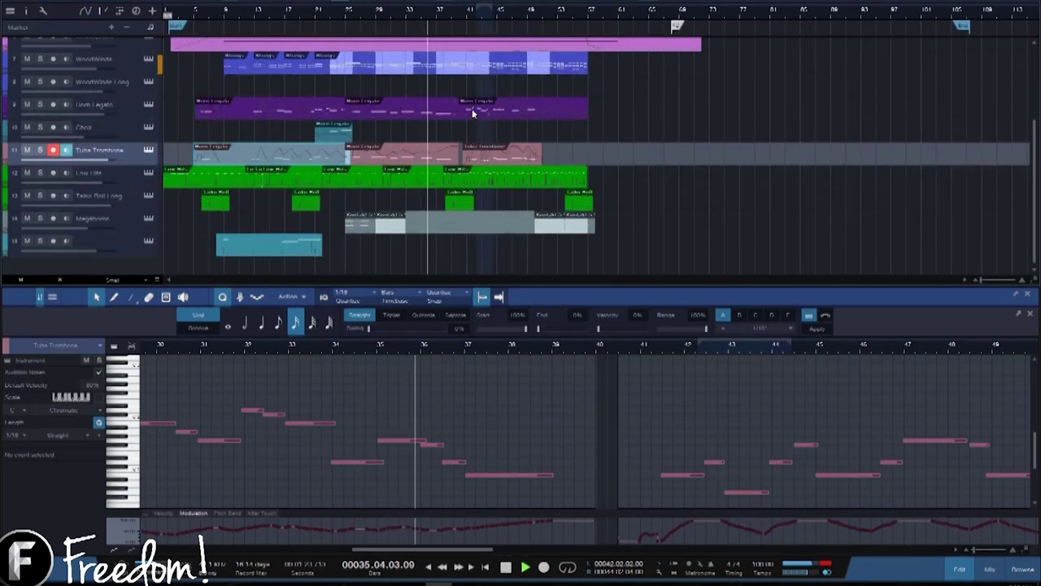
scroll(468, 101, "up", 2)
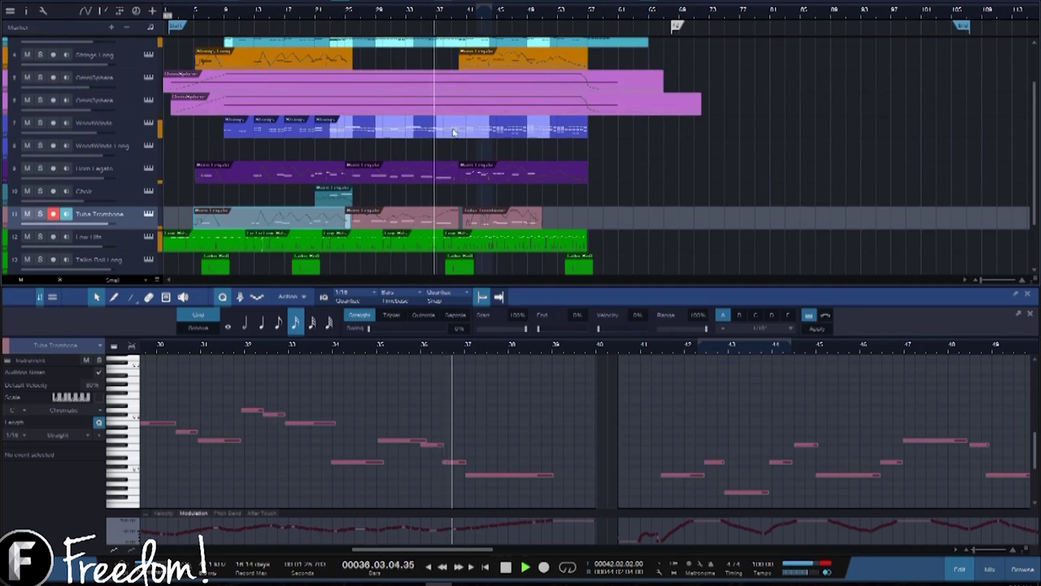
Step: Open the WoodWinds part beginning at bar 38 and examine its layered notes through bar 44
left_click(454, 134)
left_click_drag(563, 346, 514, 333)
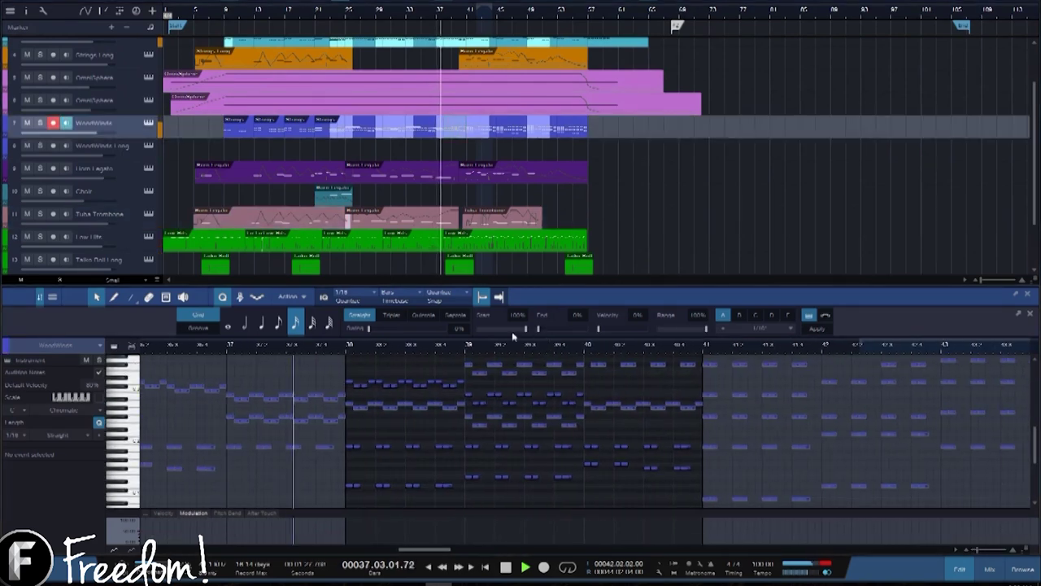
scroll(473, 393, "up", 2)
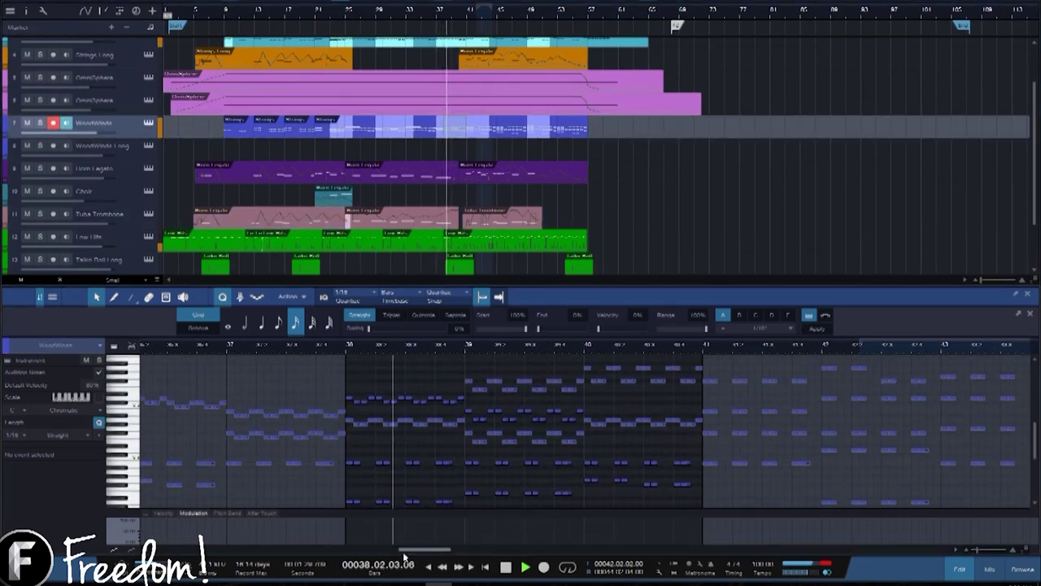
left_click_drag(416, 552, 423, 553)
scroll(487, 494, "up", 1)
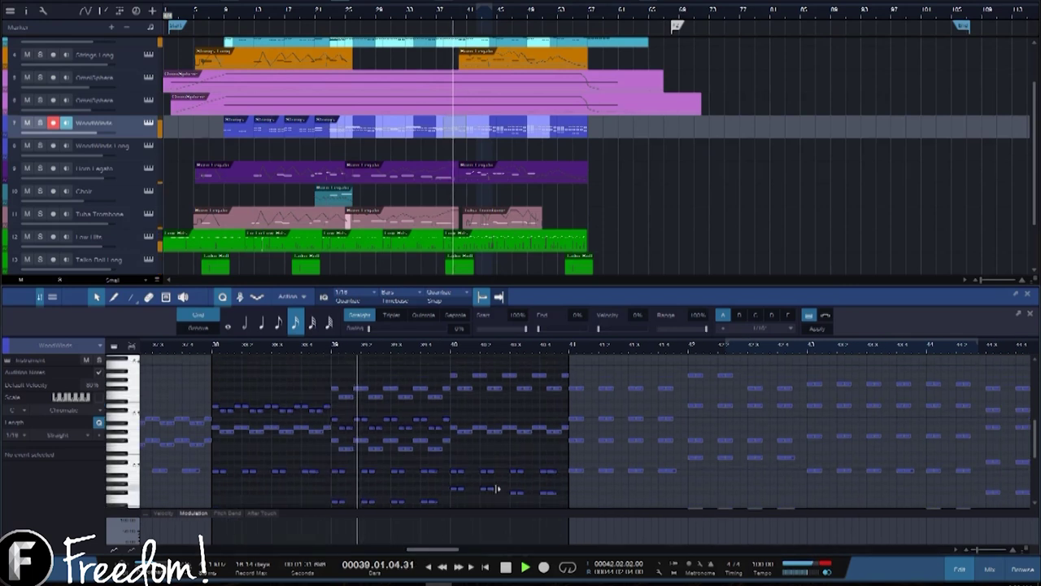
Step: Open the last Horn Legato part and follow its notes from bar 44 to 50
left_click(491, 175)
left_click_drag(376, 353, 429, 361)
mouse_move(461, 550)
left_mouse_down()
mouse_move(447, 554)
mouse_move(478, 552)
left_mouse_up()
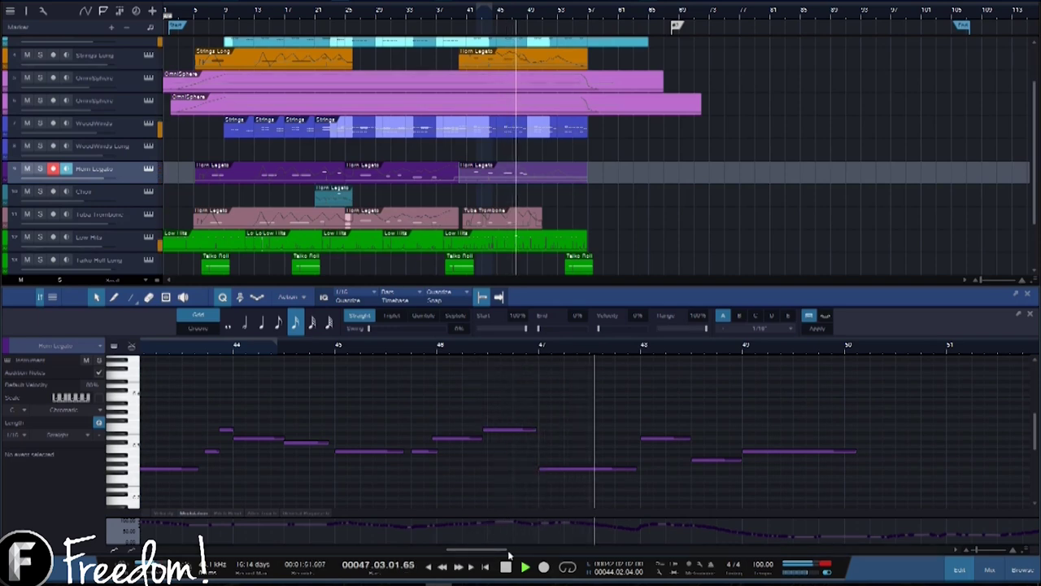
Step: Open the last Tuba Trombone part and follow its notes to the end at bar 51
left_click(527, 214)
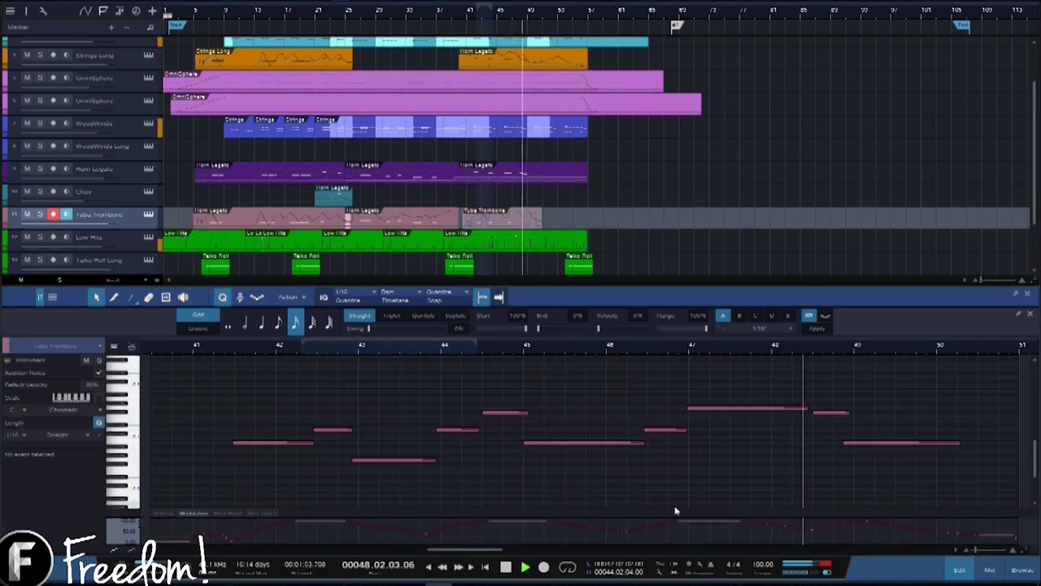
left_click_drag(486, 551, 515, 551)
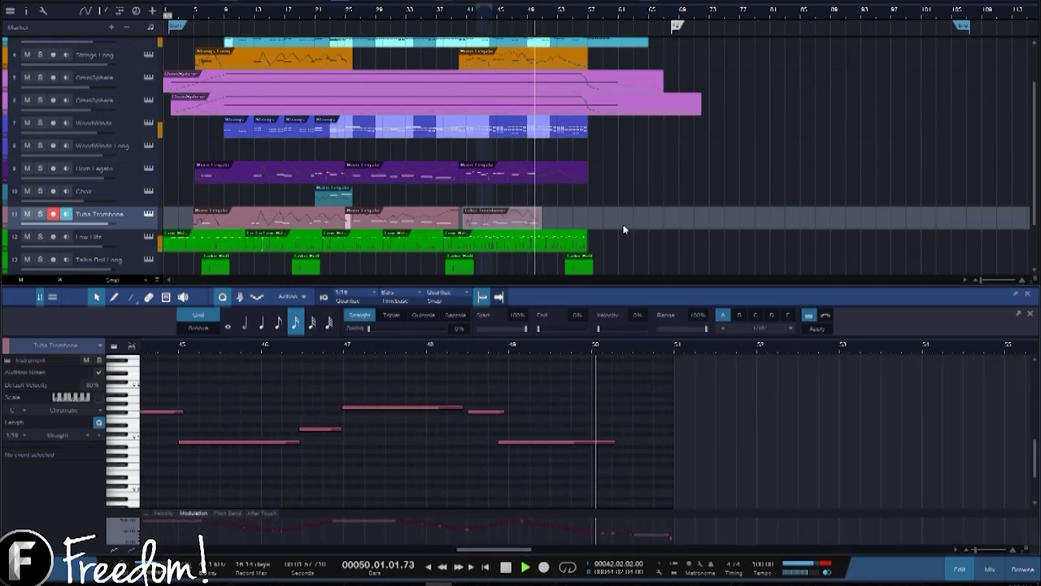
Step: Open the last Low Hits part, follow its notes to bar 57, and look over the remaining tracks
scroll(595, 209, "down", 1)
left_click(574, 225)
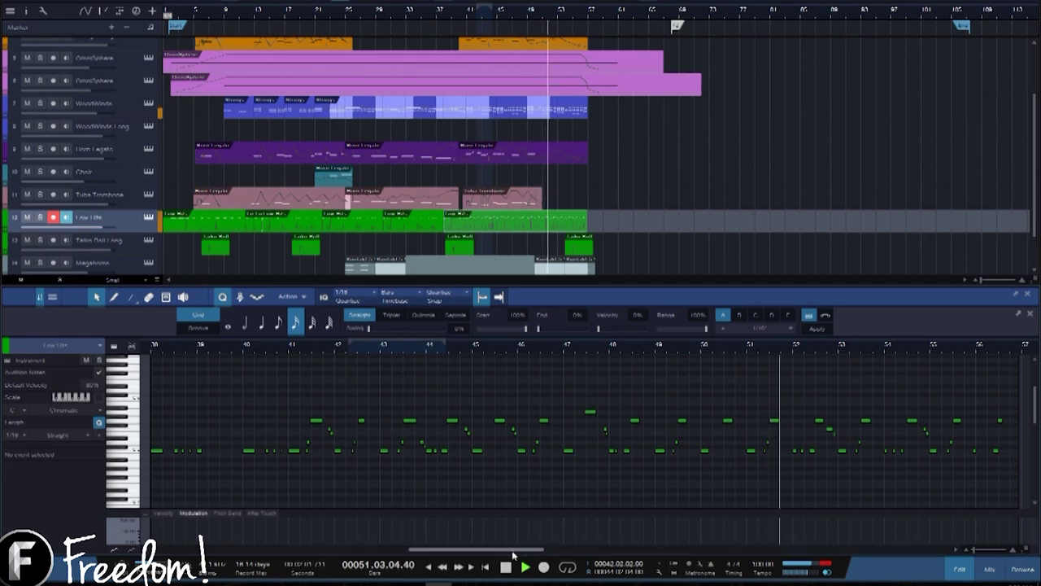
left_click_drag(505, 551, 538, 553)
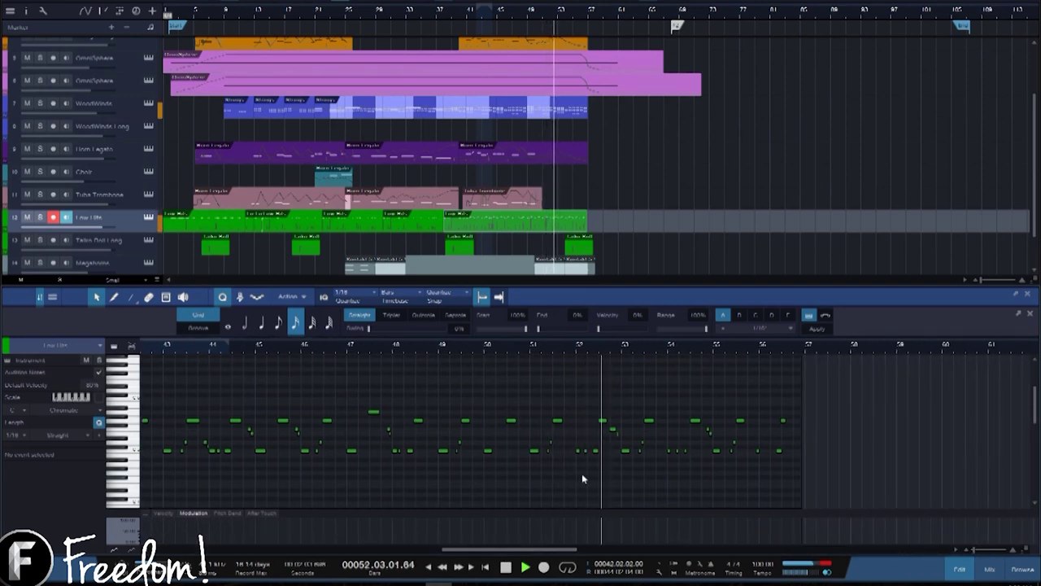
scroll(587, 208, "down", 2)
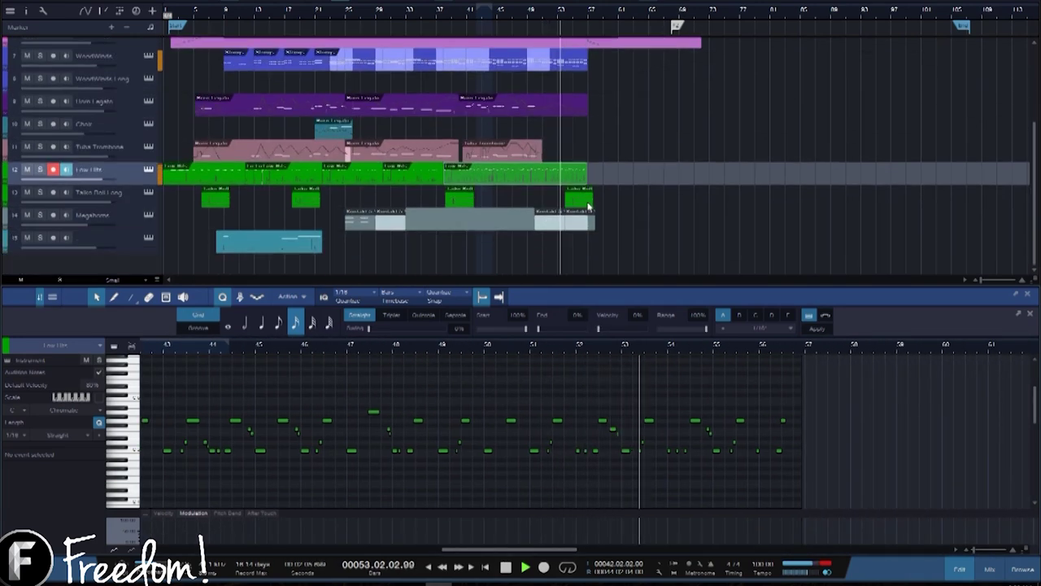
scroll(598, 213, "up", 4)
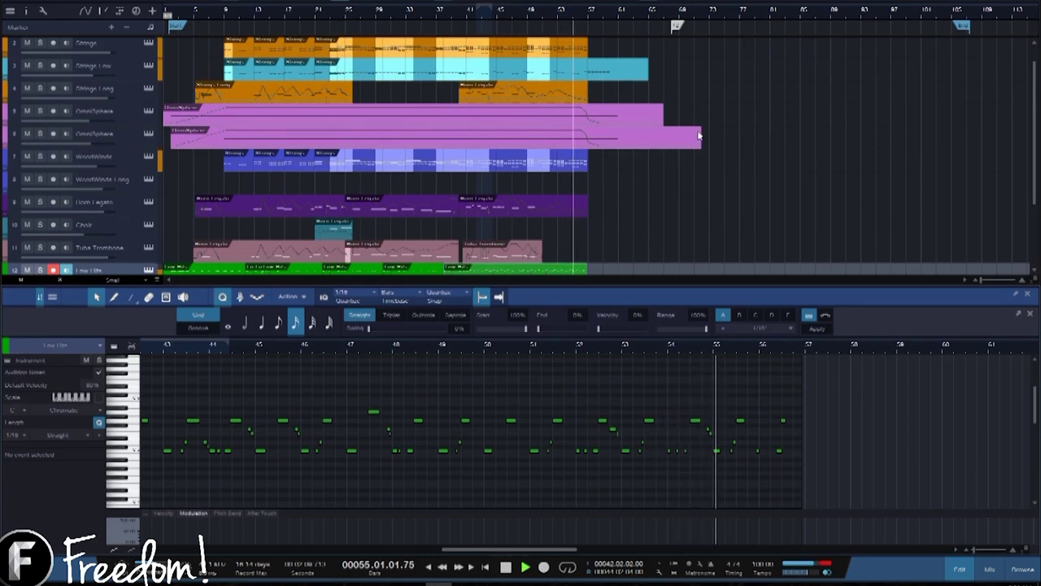
Step: Solo the Strings Low and WoodWinds tracks together to hear them during playback, and clear their solo again
left_click_drag(607, 16, 572, 37)
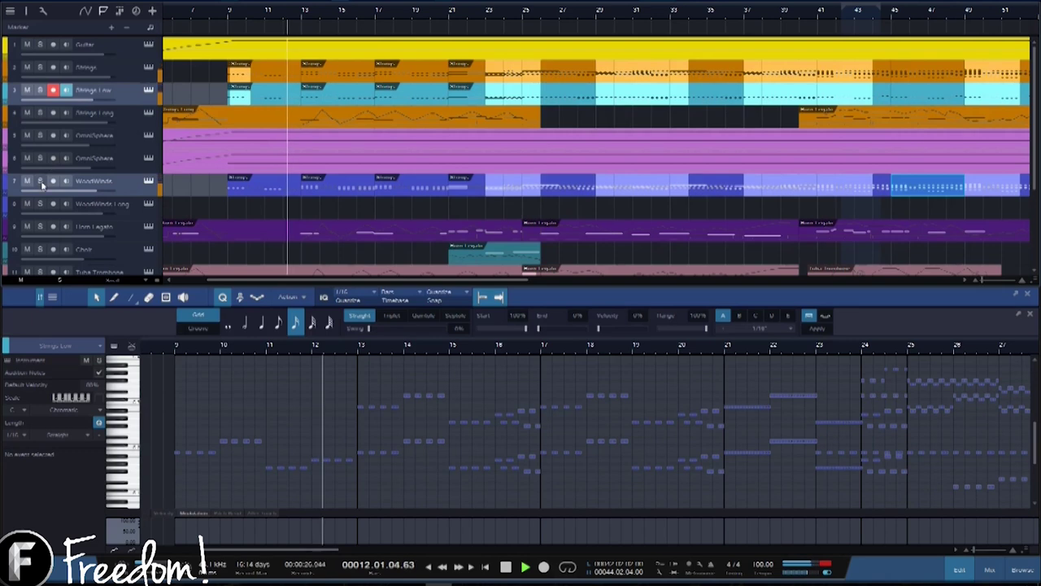
left_click(39, 182)
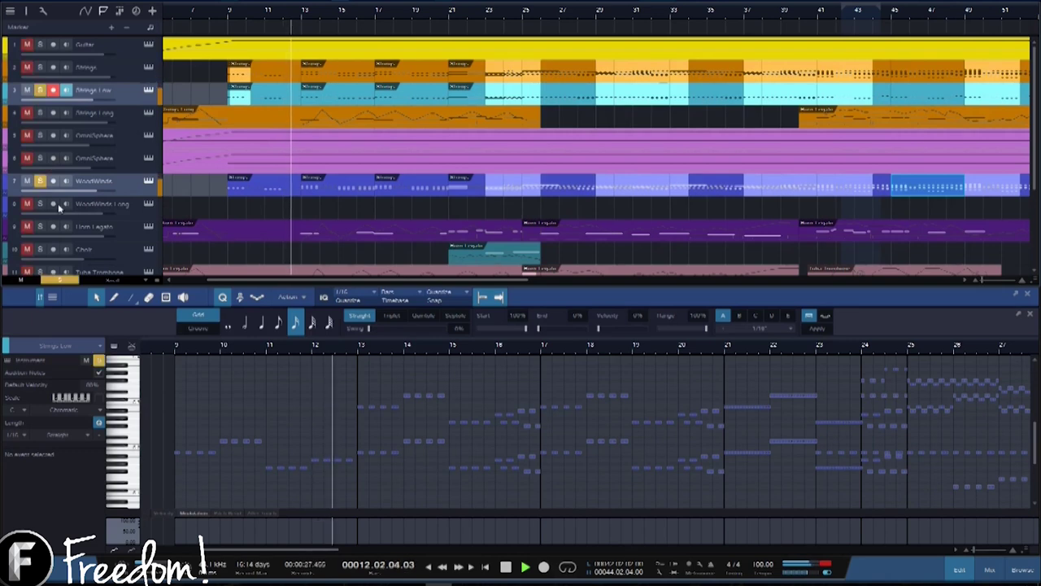
left_click(40, 89)
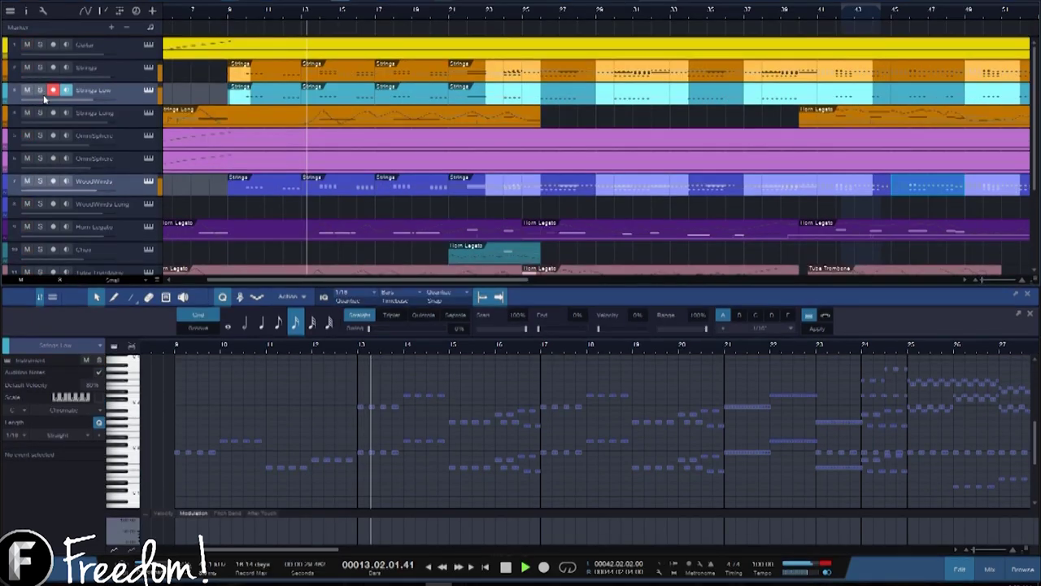
Step: Solo the Strings Low and WoodWinds tracks once more to hear the two isolated during playback
left_click(40, 89)
left_click(40, 181)
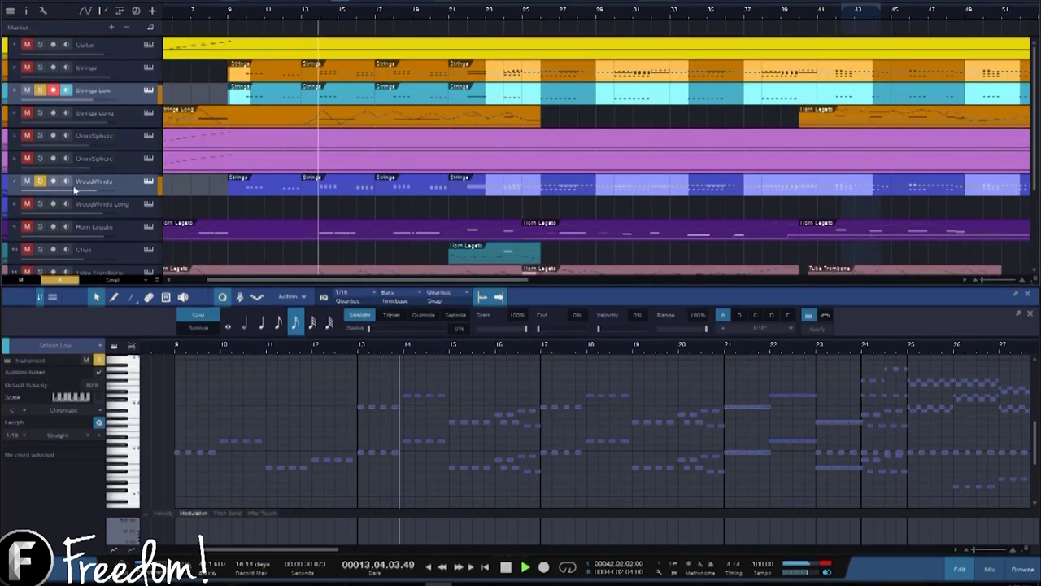
Step: Open the Strings Long part and follow its notes with the Strings Long, Horn Legato and Tuba Trombone tracks soloed
left_click(121, 119)
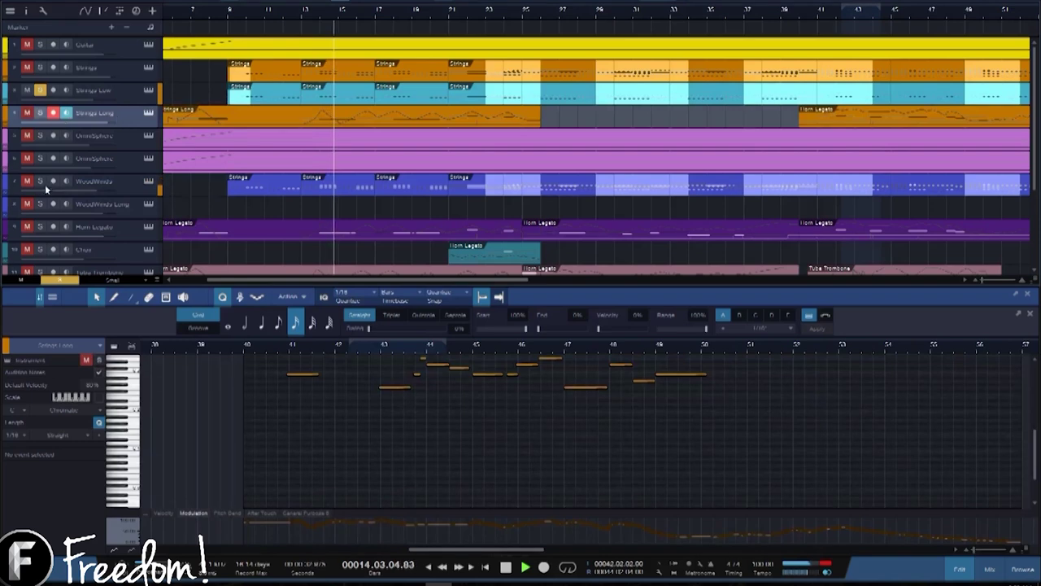
left_click(411, 191)
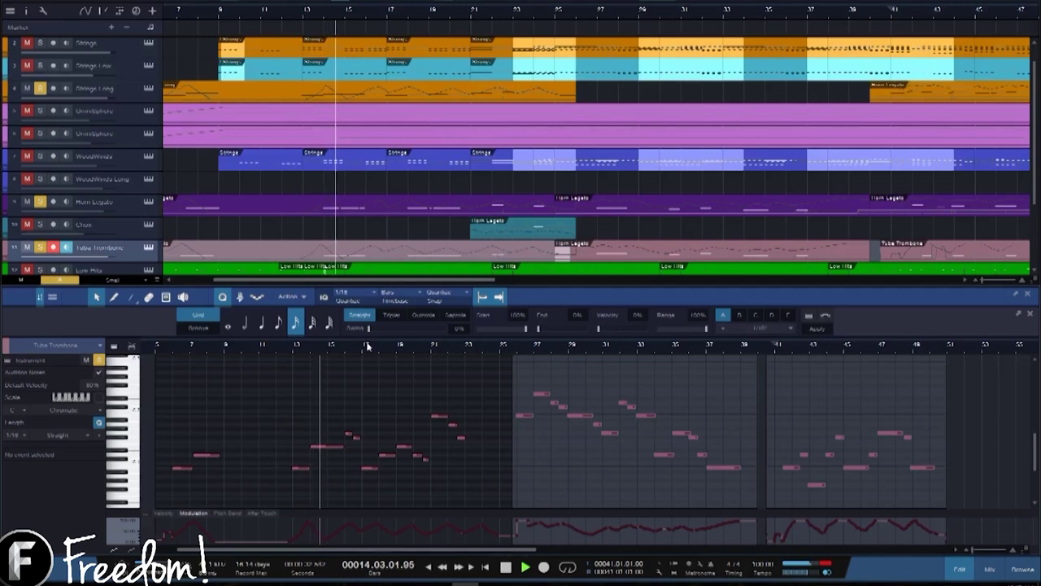
left_click(265, 89)
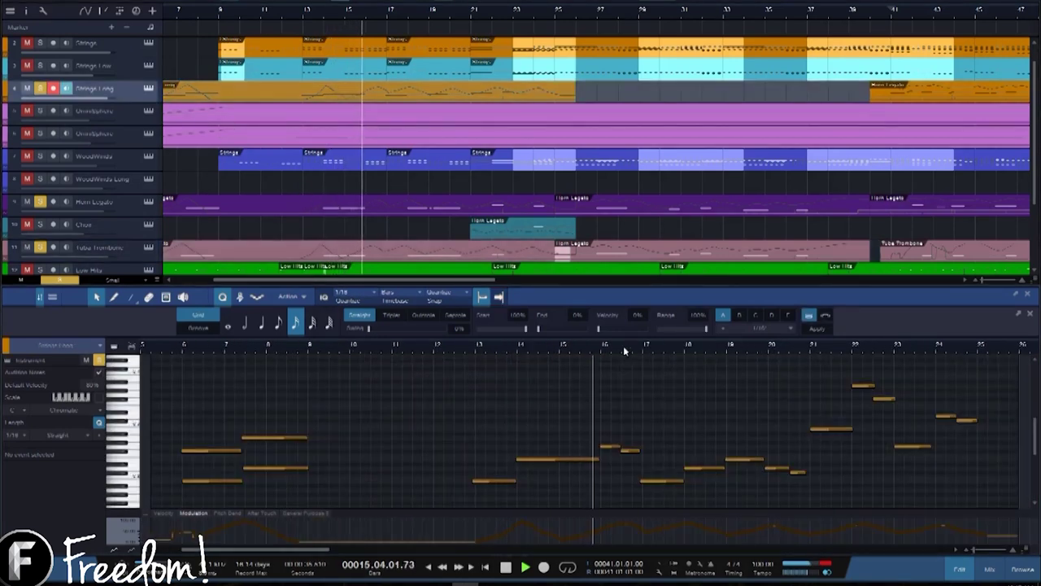
left_click_drag(624, 346, 389, 342)
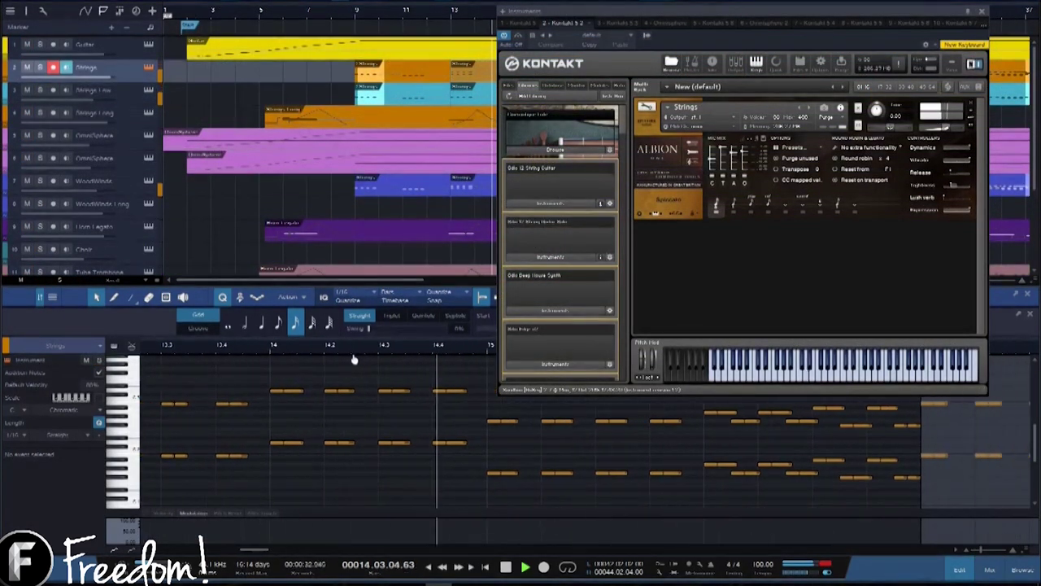
Step: Follow the Strings part's notes from bar 13 to bar 24 with its Kontakt instrument open
left_click_drag(204, 353, 180, 335)
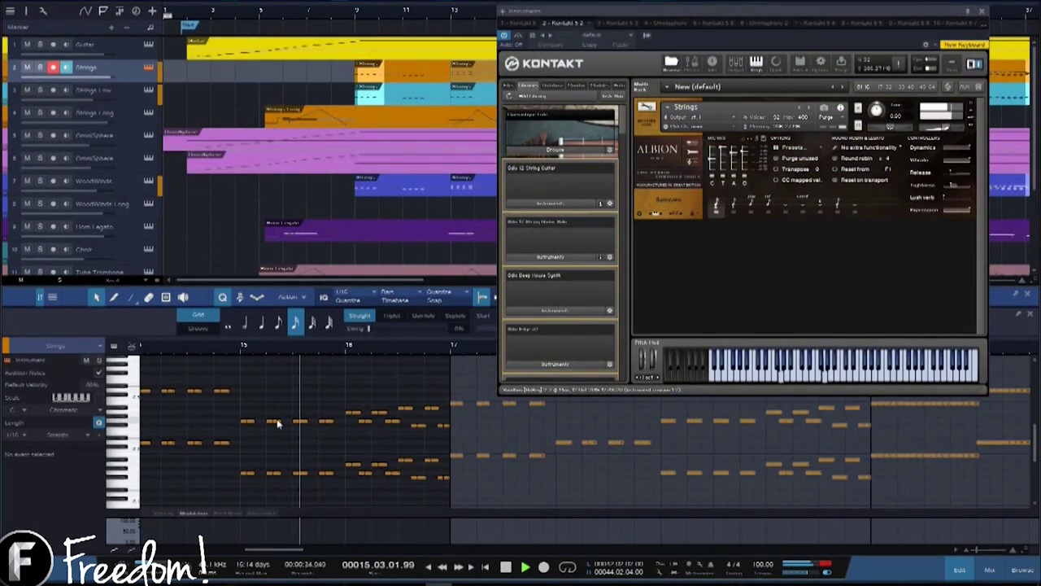
left_click_drag(281, 550, 289, 552)
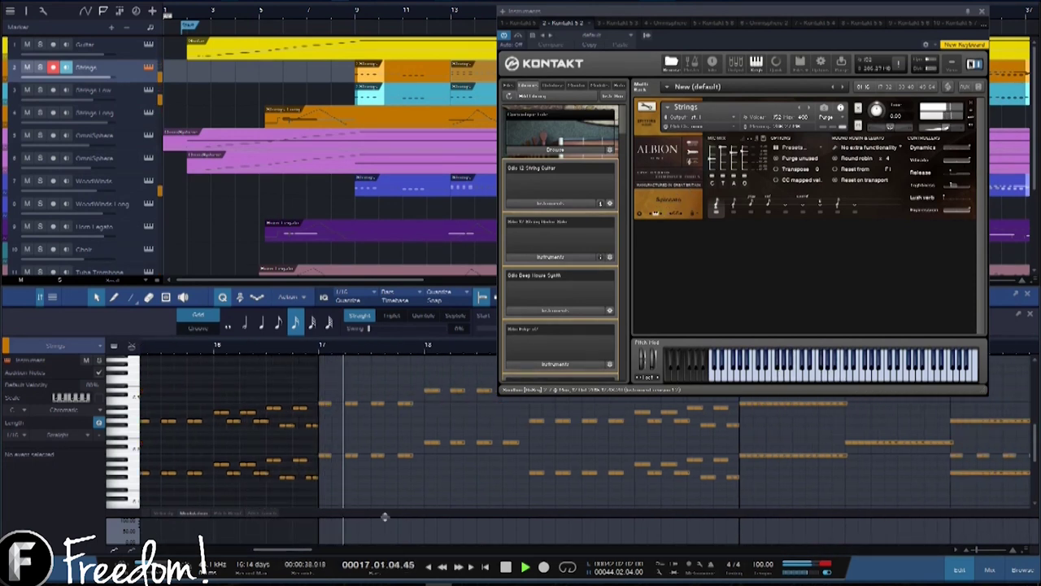
left_click_drag(307, 550, 314, 553)
left_click_drag(348, 275, 454, 282)
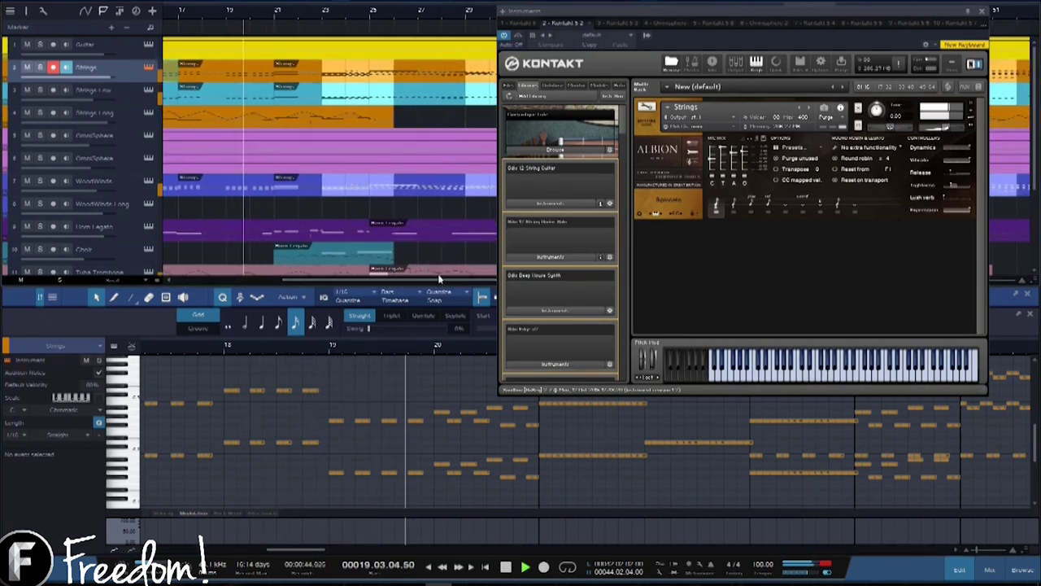
Step: Open the Horn Legato part and follow its notes from bar 17 into the second part's phrase after bar 25
left_click(275, 236)
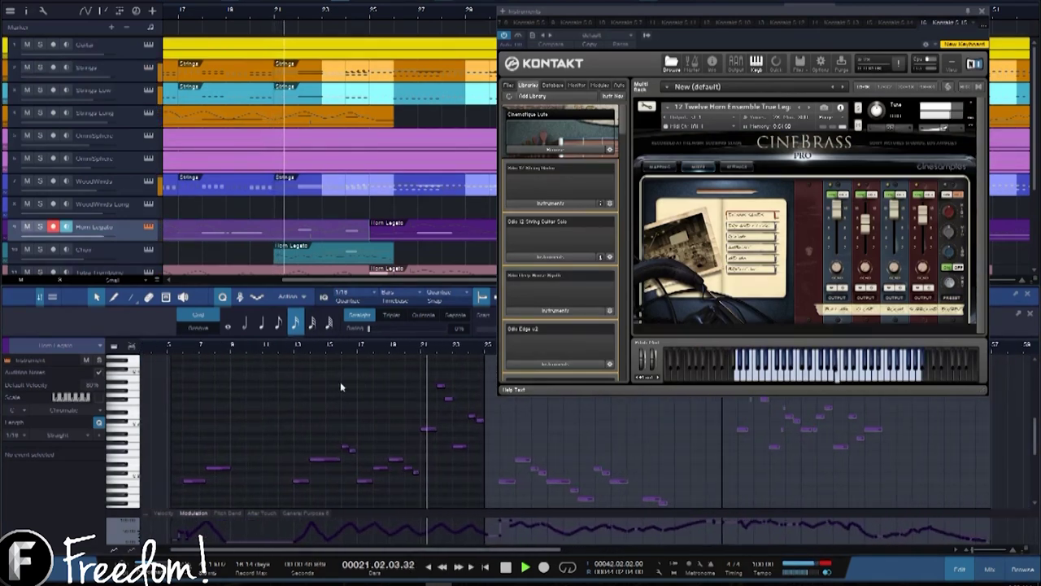
left_click_drag(371, 550, 416, 549)
scroll(392, 346, "up", 2)
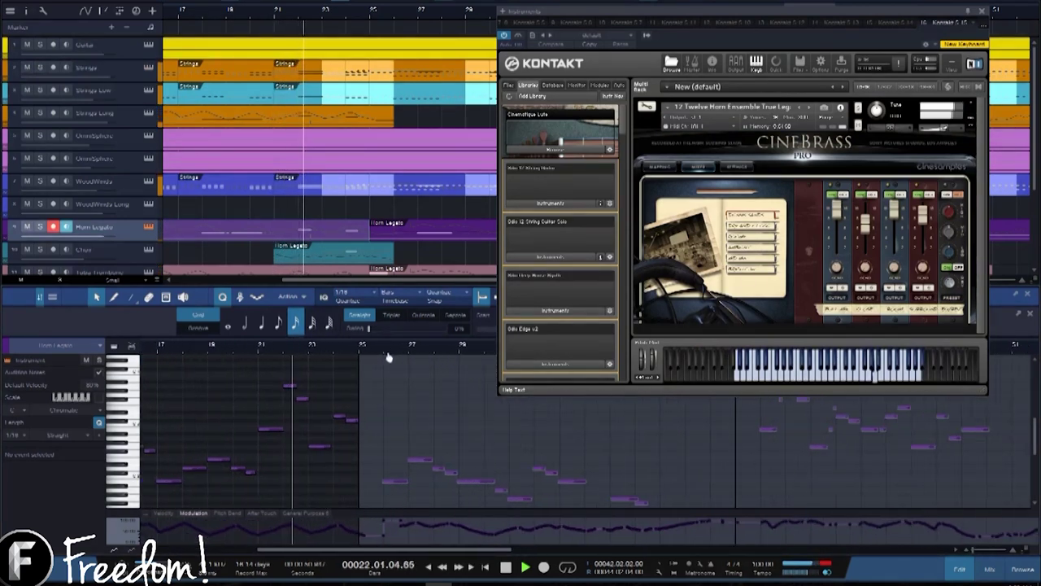
scroll(353, 228, "down", 3)
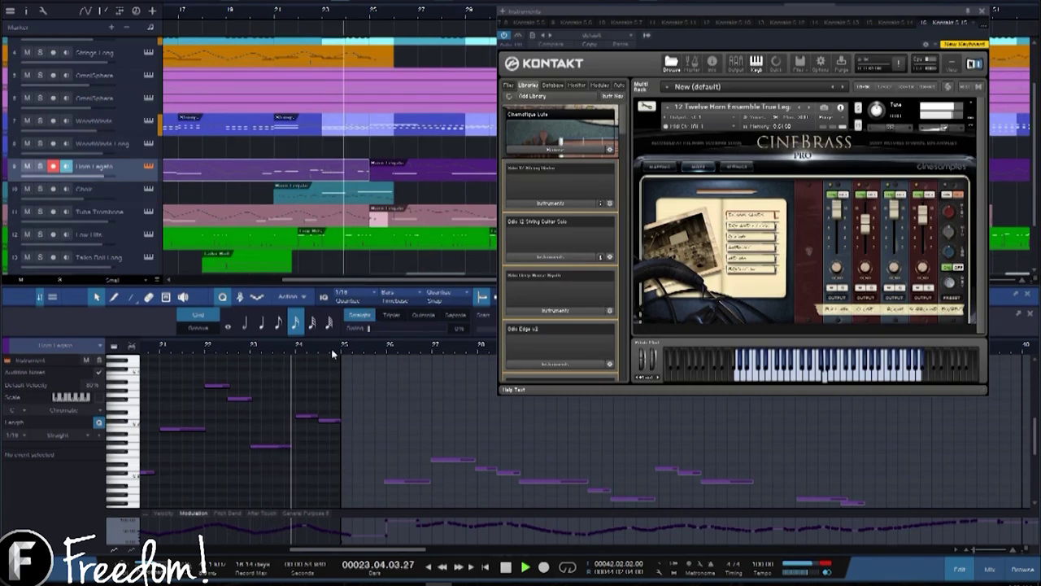
scroll(309, 356, "up", 1)
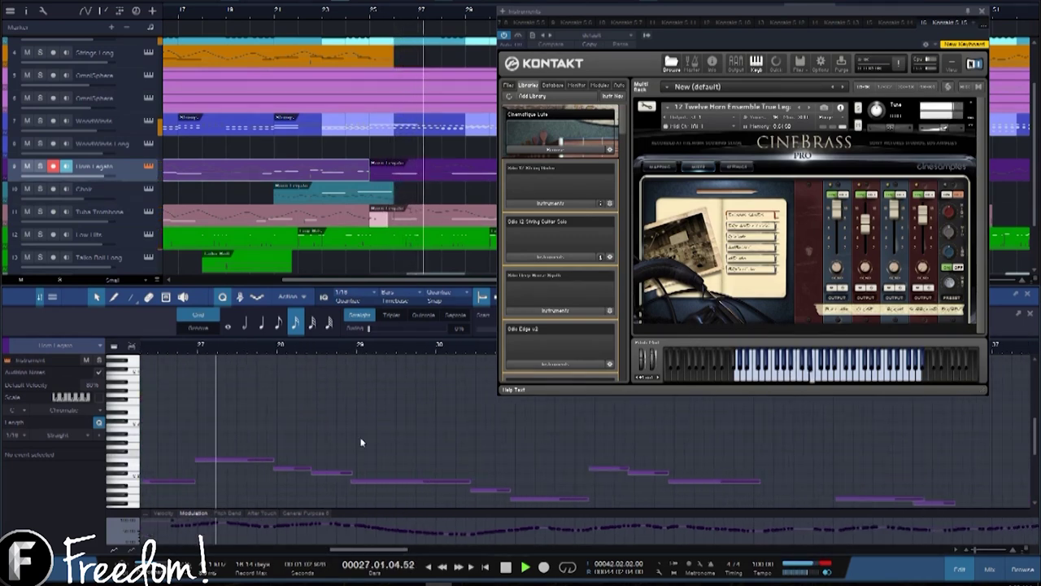
Step: Open the Tuba Trombone track with its Brass Low instrument and follow its notes from bar 30 to bar 49
left_click(122, 213)
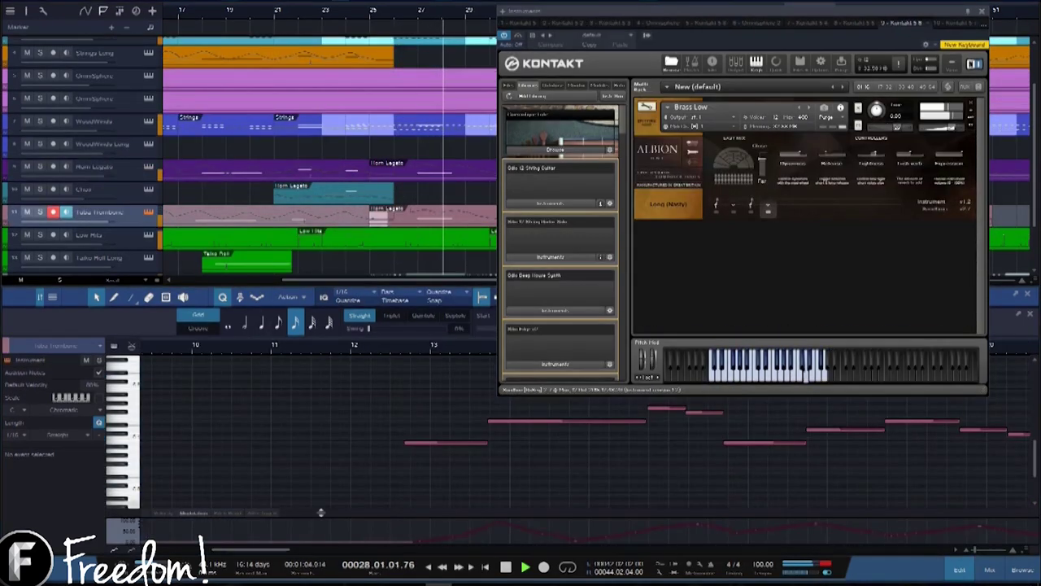
left_click_drag(300, 553, 418, 552)
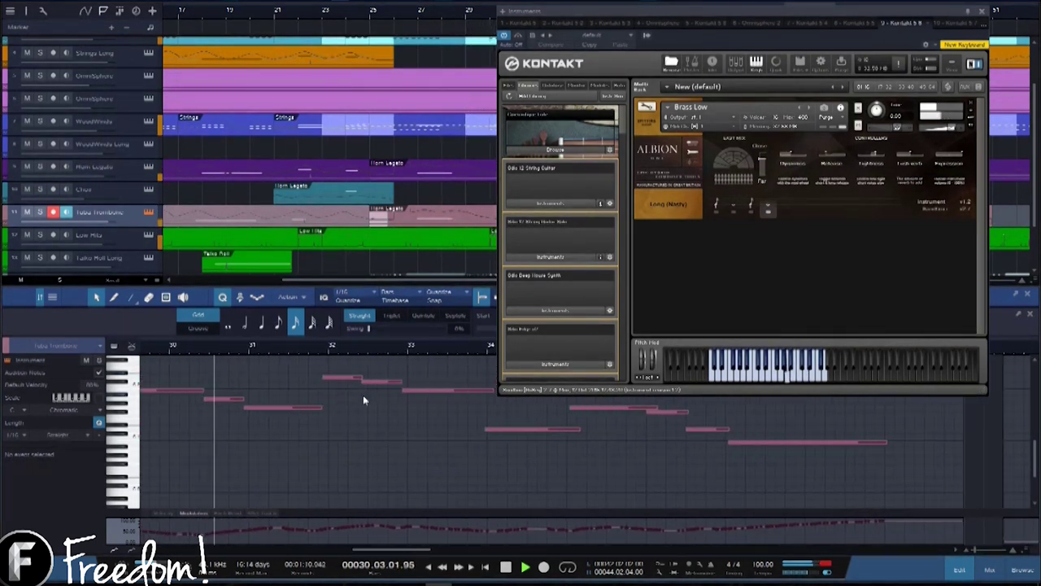
left_click_drag(370, 349, 271, 339)
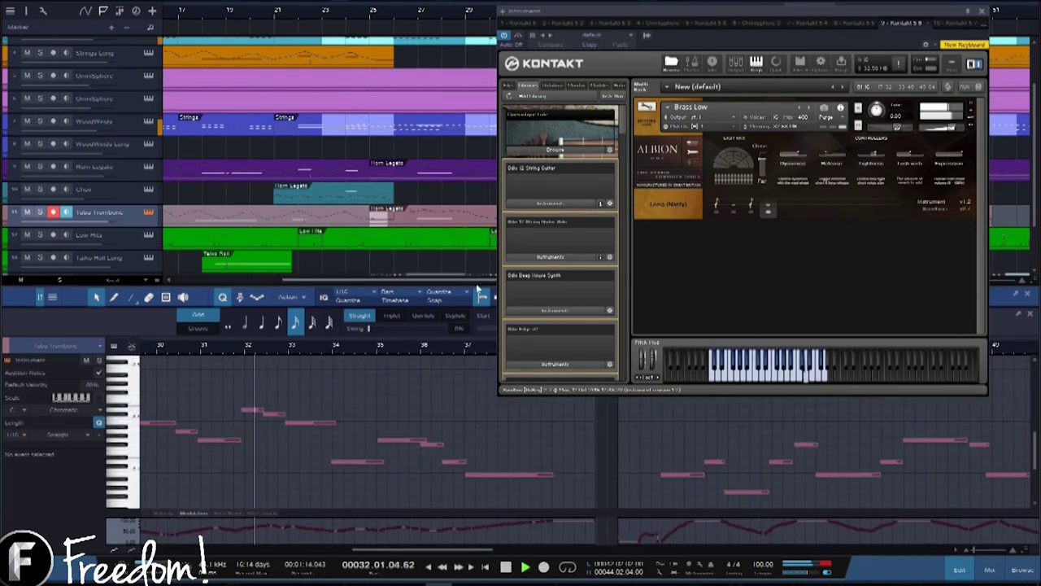
Step: Close the instrument window and look over the whole arrangement from start to end
left_click(984, 11)
left_click_drag(463, 280, 504, 279)
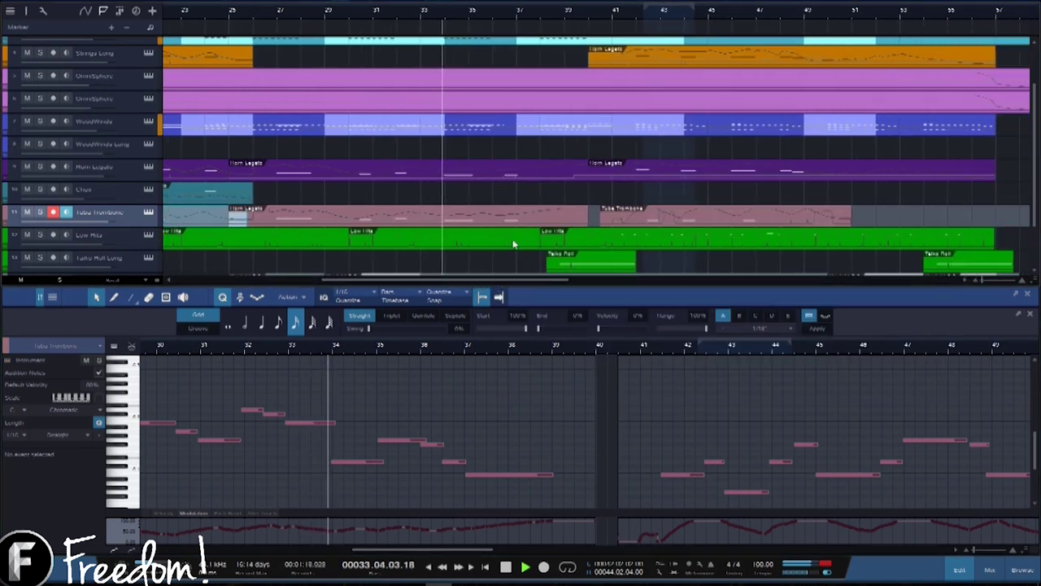
left_click_drag(499, 16, 446, 1)
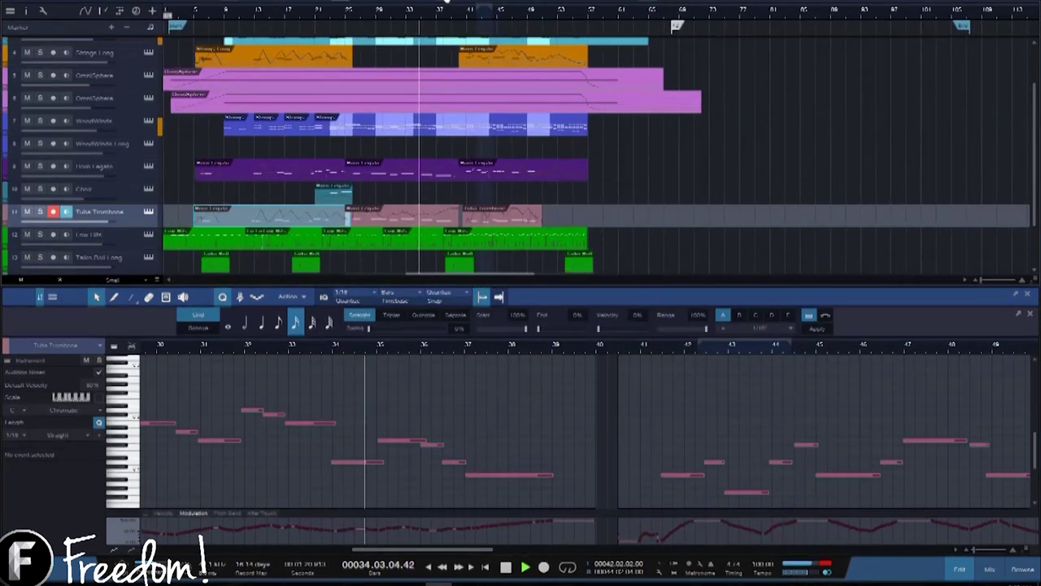
Step: Look through the placements on the Position Music website, and read the quality and creative freedom sections of the Epidemic Sound page
scroll(480, 130, "down", 3)
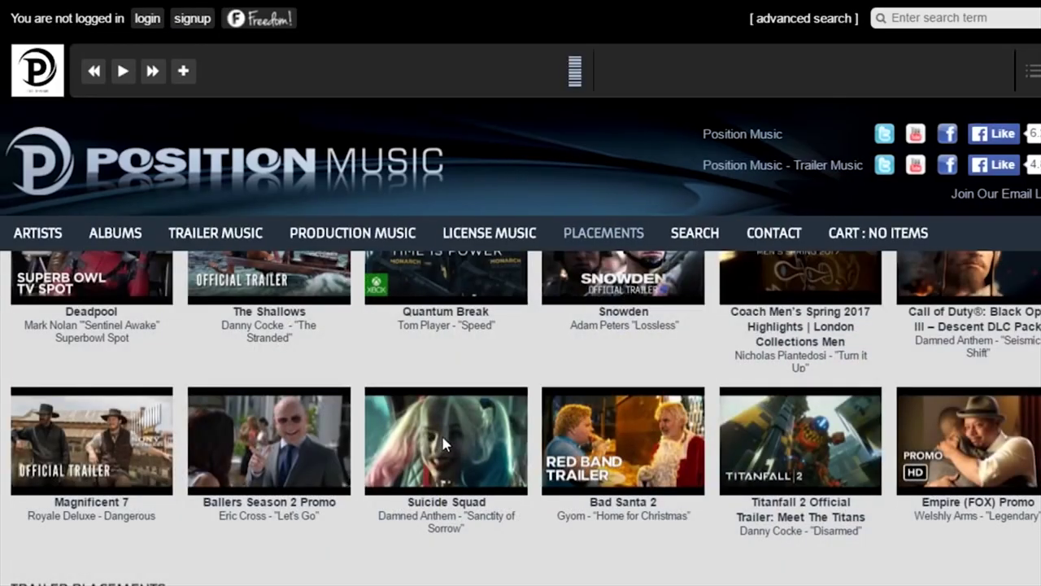
left_click(444, 443)
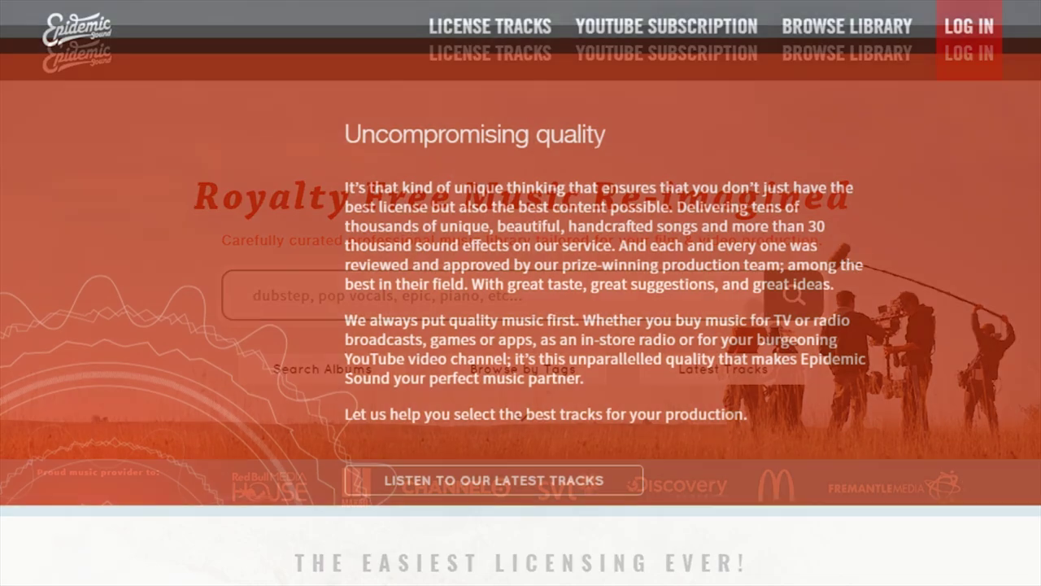
scroll(520, 293, "down", 3)
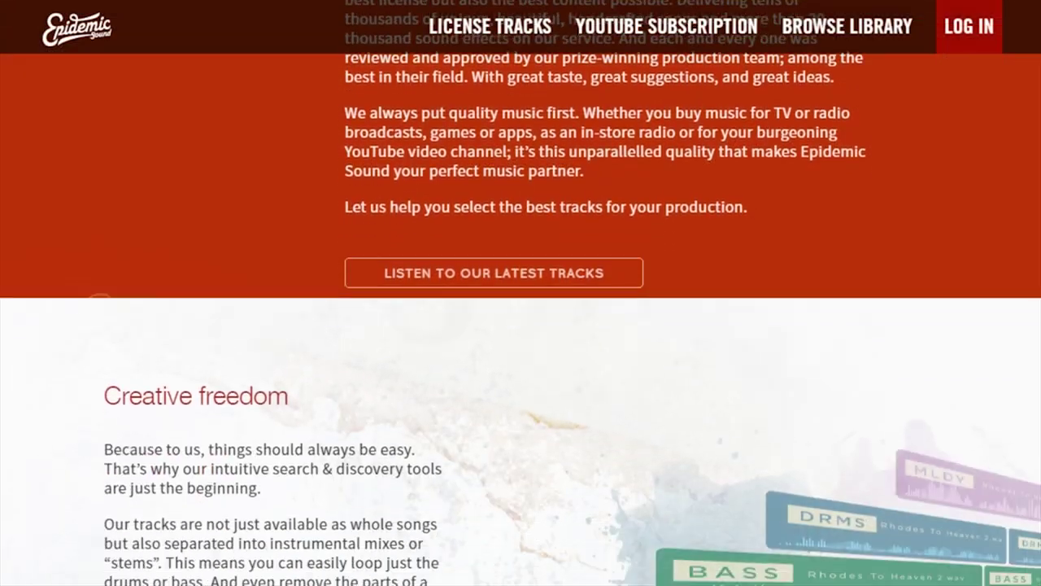
scroll(521, 293, "down", 3)
Step: Browse the list of royalty-free viral videos on the Freedom! site
scroll(478, 373, "down", 5)
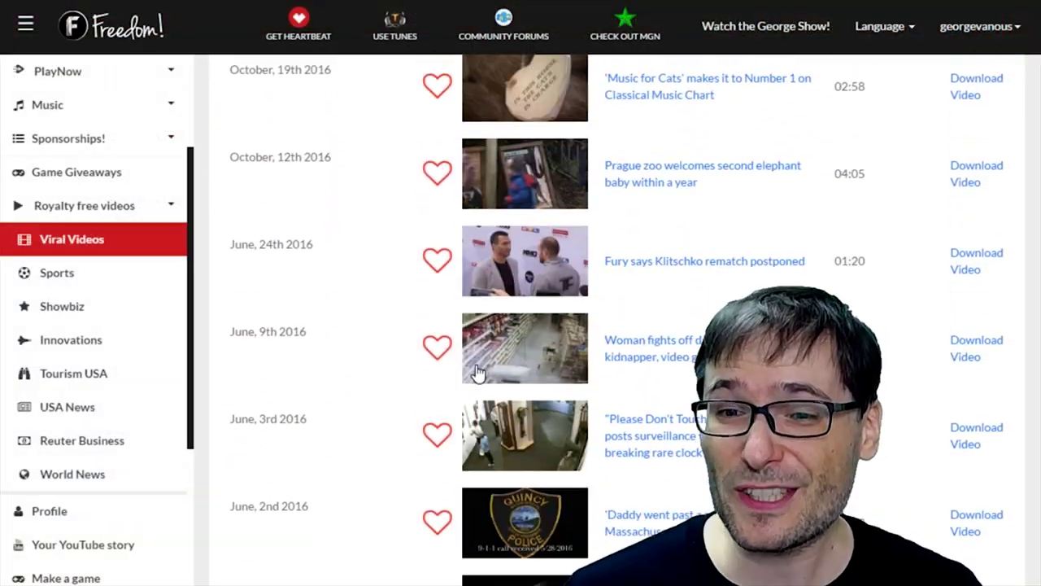
scroll(488, 381, "down", 3)
scroll(505, 372, "up", 10)
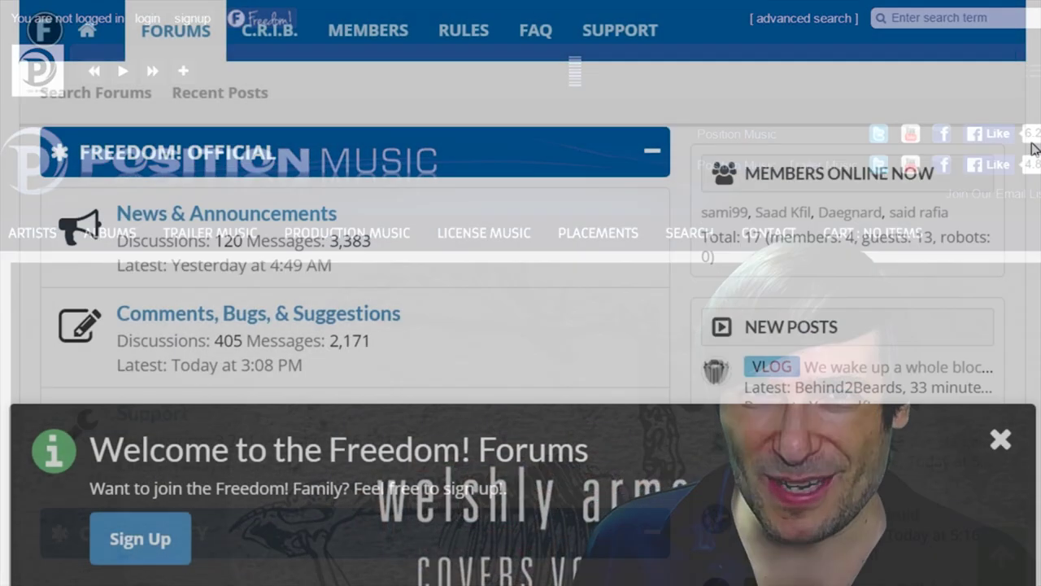
Step: Look over the sections of the Freedom! Forums, and read the latest messages in the Freedom! Discord general_chat channel
scroll(520, 326, "down", 2)
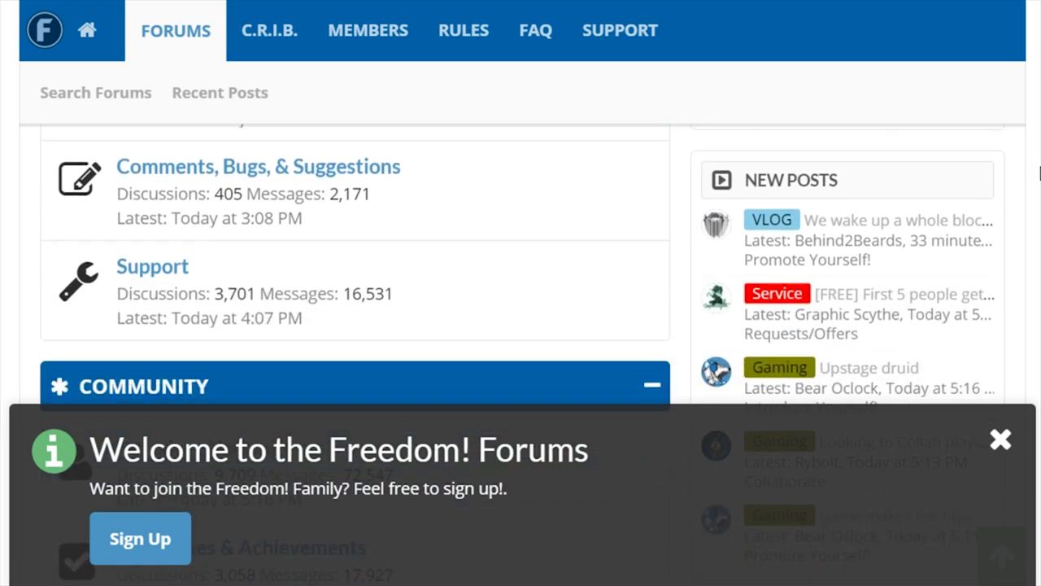
scroll(355, 325, "down", 5)
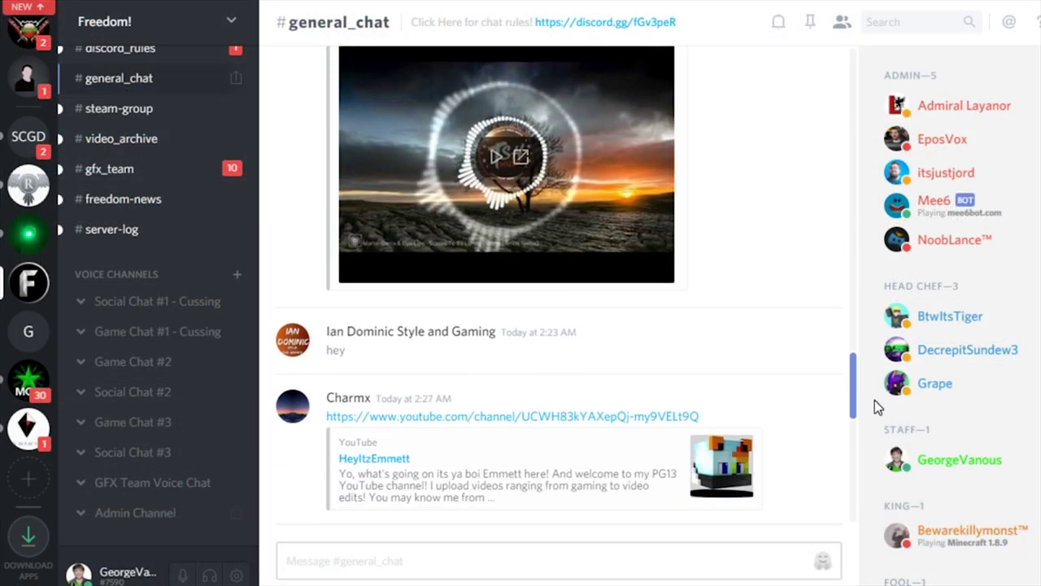
left_click_drag(875, 400, 878, 502)
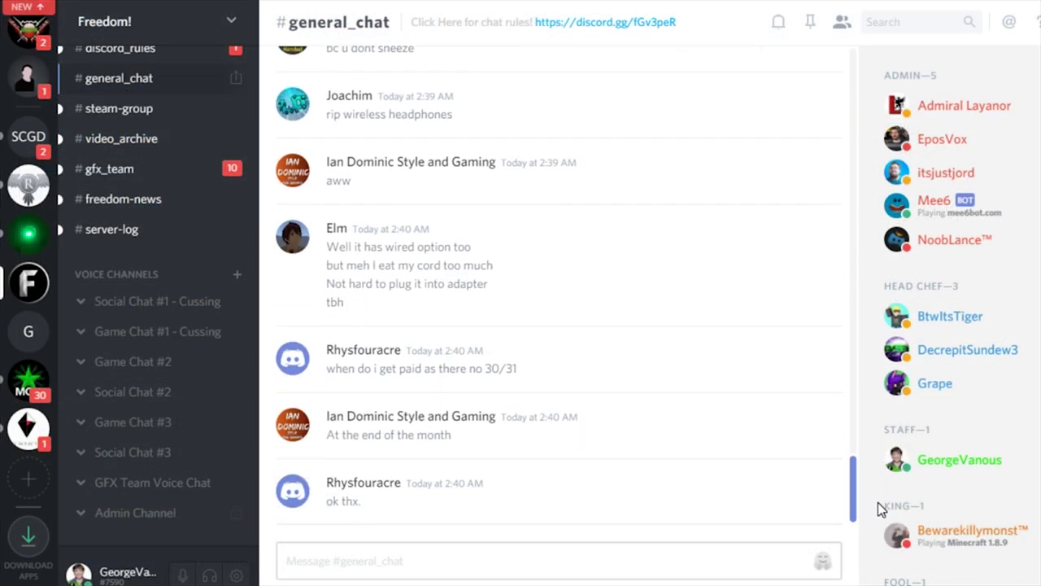
left_click(29, 382)
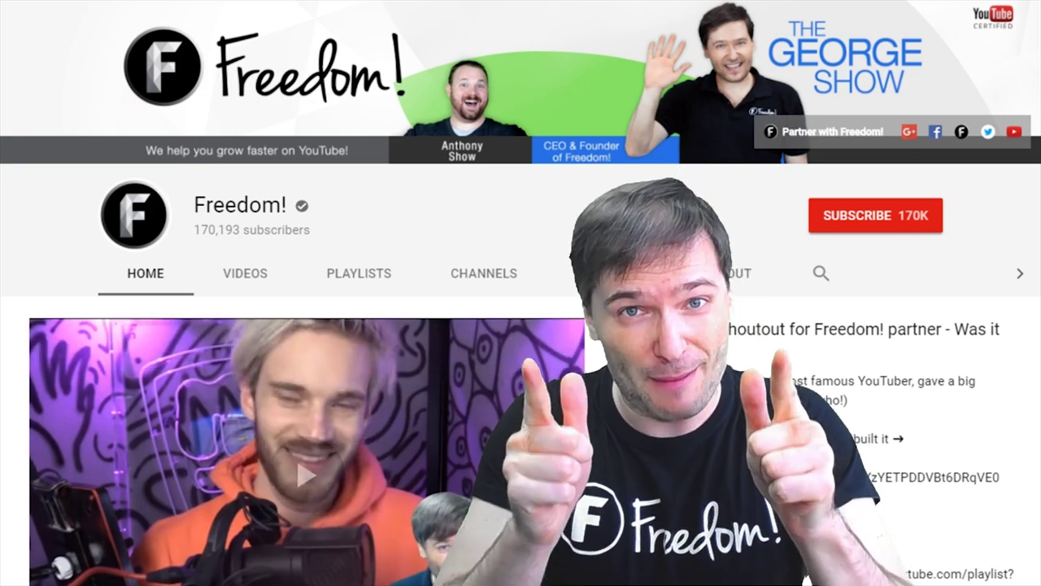
left_click(283, 475)
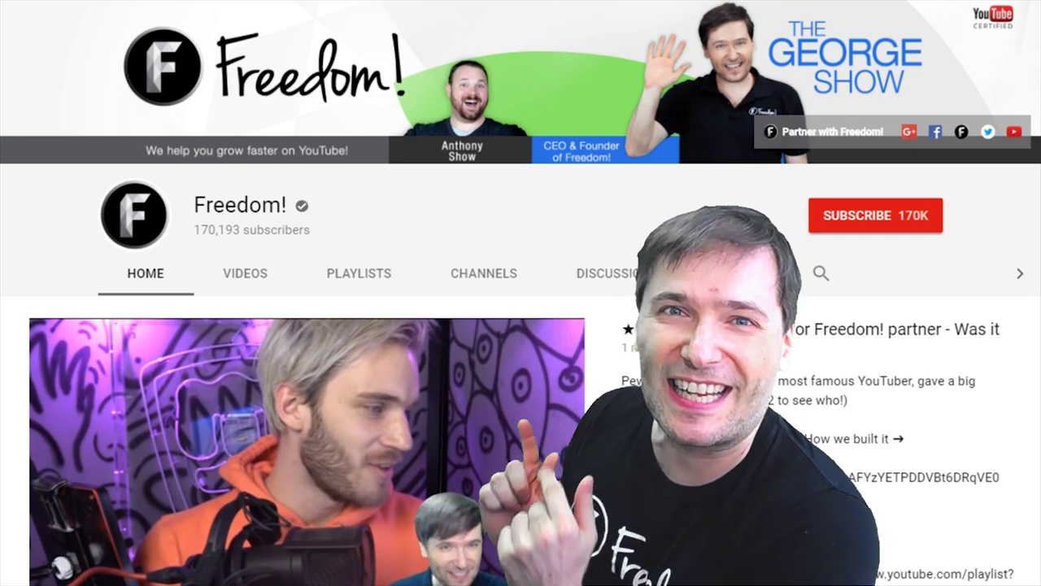